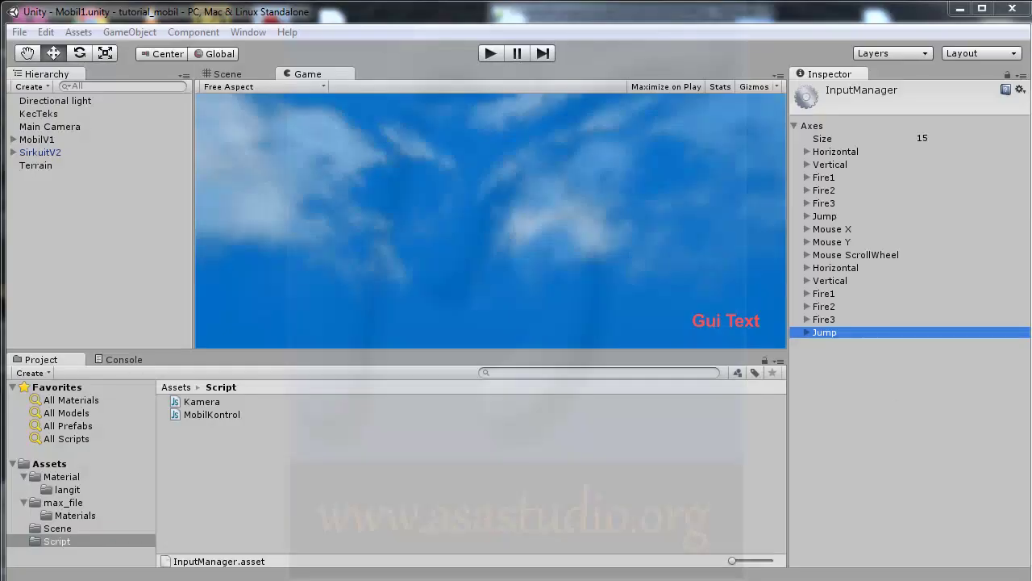
# Test-drive the car in Play mode, then select MobilV1 and locate its MobilKontrol script
pyautogui.click(489, 54)
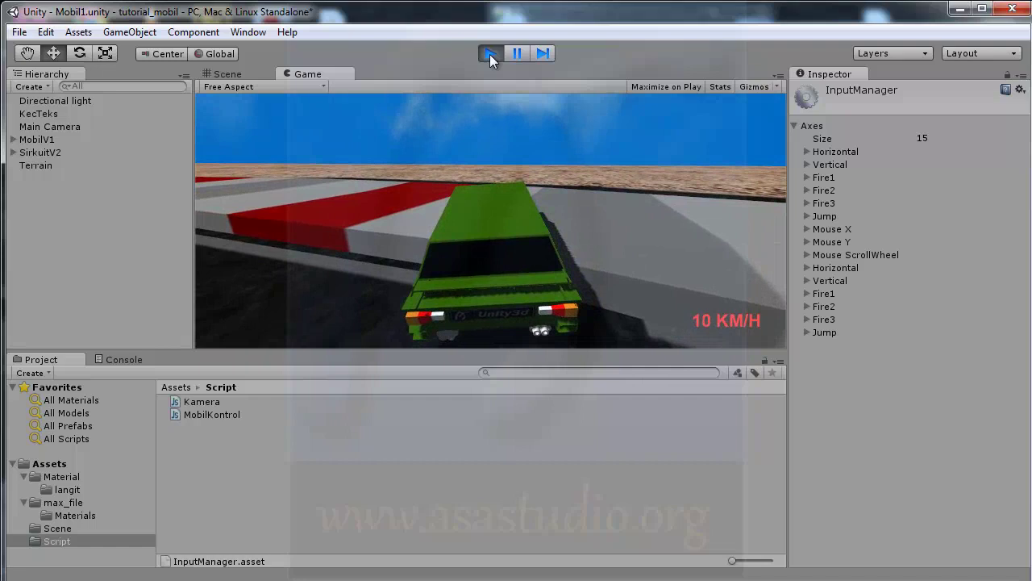
pyautogui.click(490, 54)
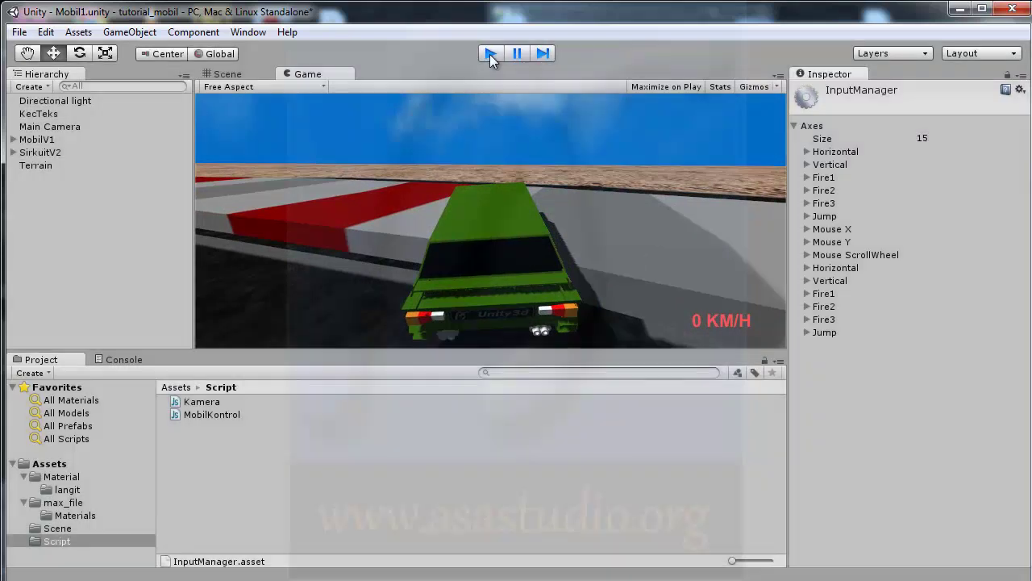
pyautogui.click(38, 140)
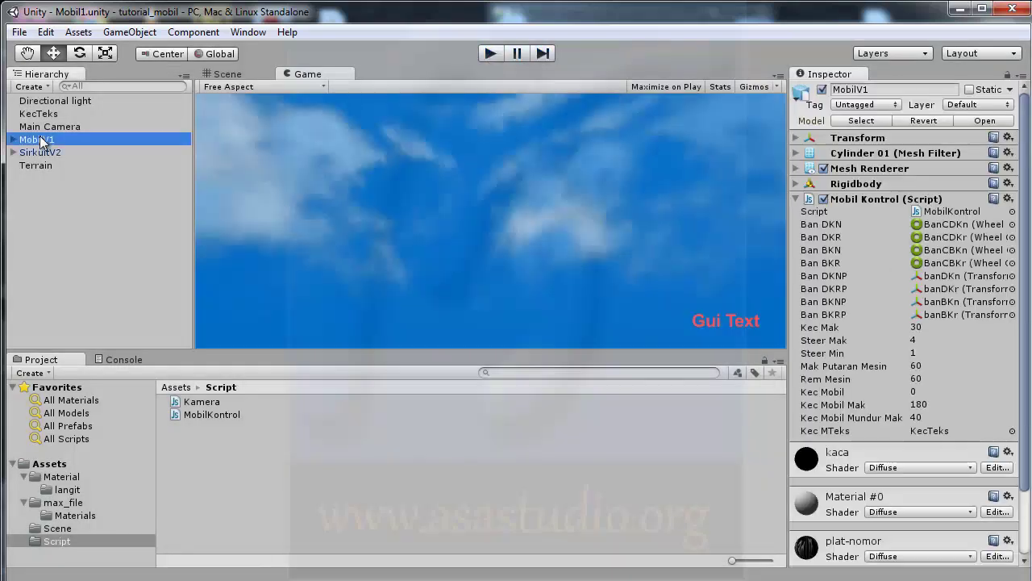
pyautogui.click(950, 213)
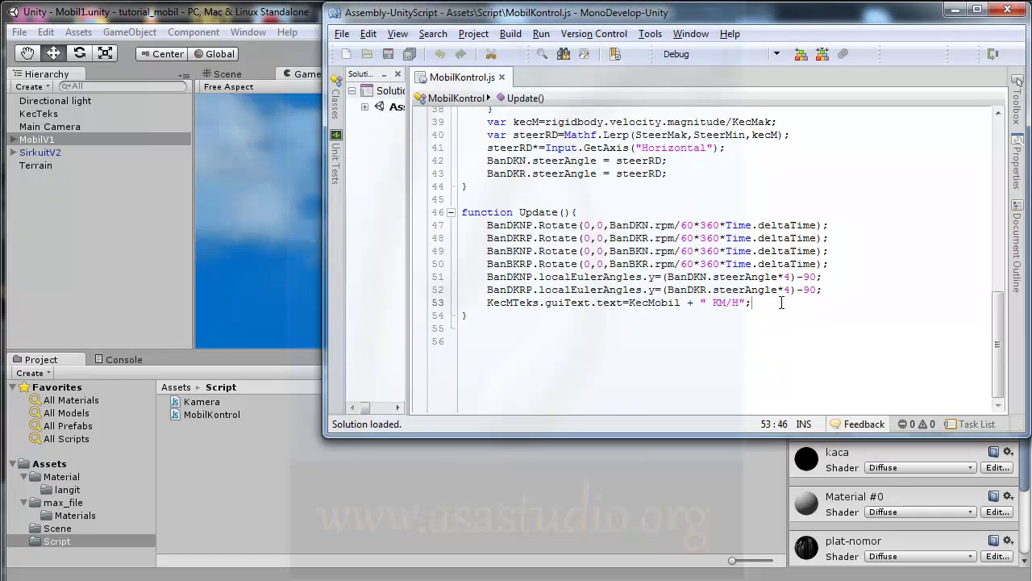
# Add an if(Input.GetKey("escape")){ block on a new line after the KM/H speed-text line
pyautogui.press('Return')
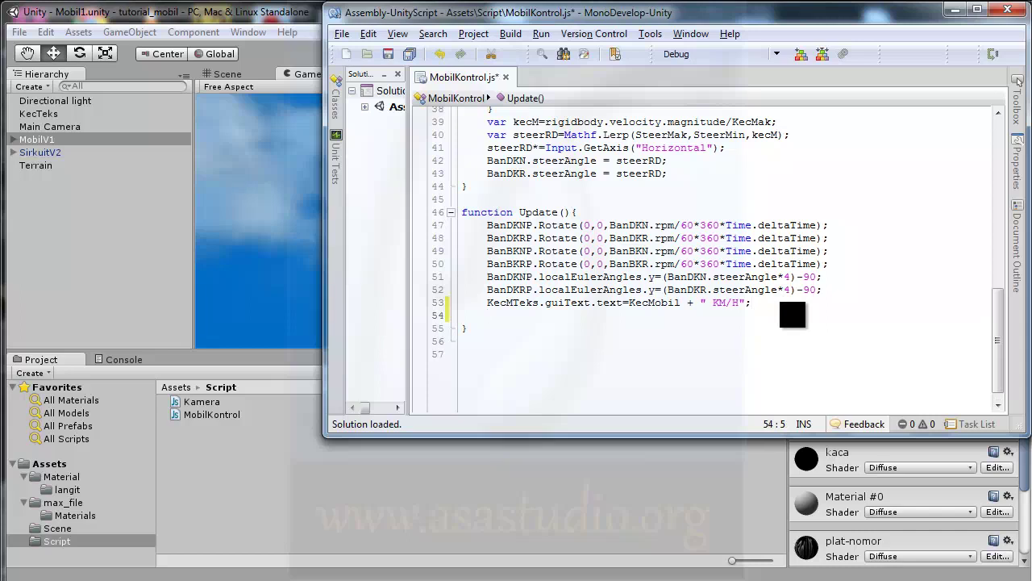
pyautogui.write('if')
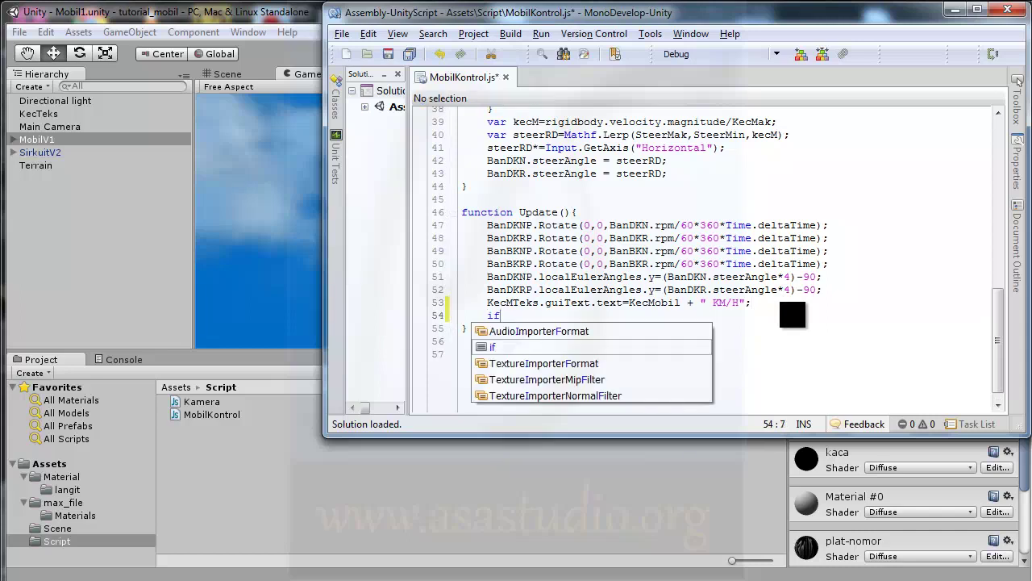
pyautogui.write('()')
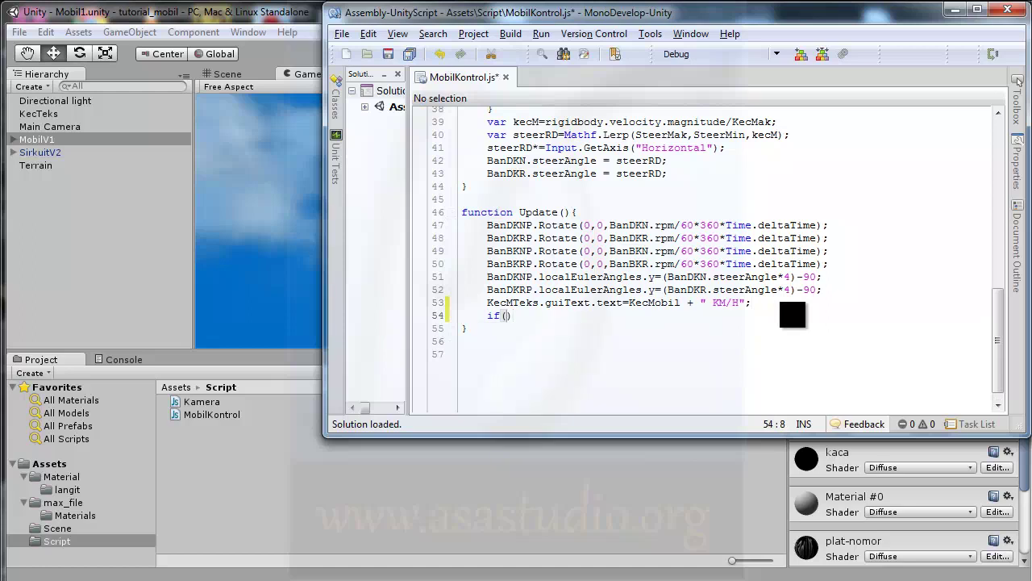
pyautogui.write('Input')
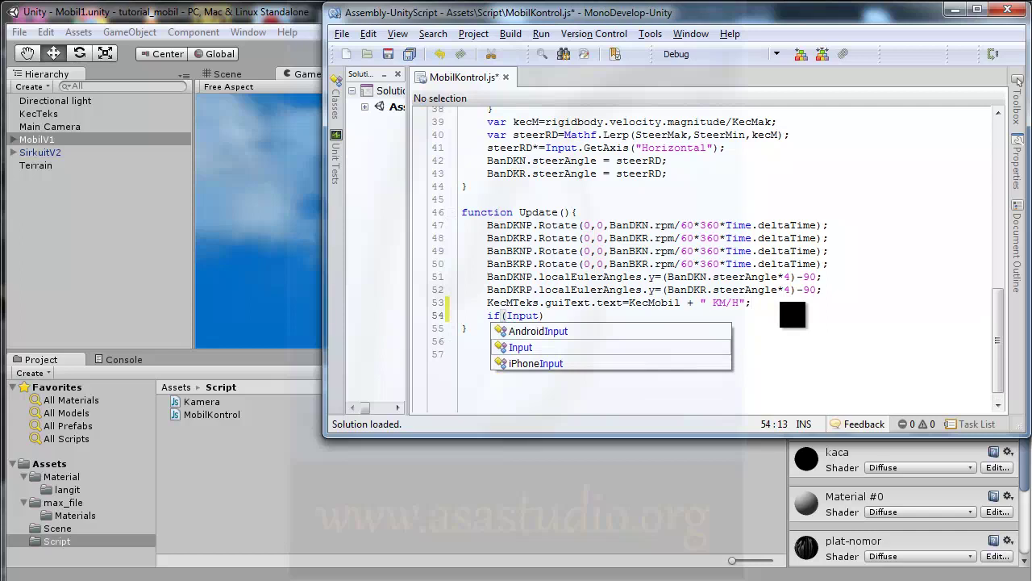
pyautogui.write('.get')
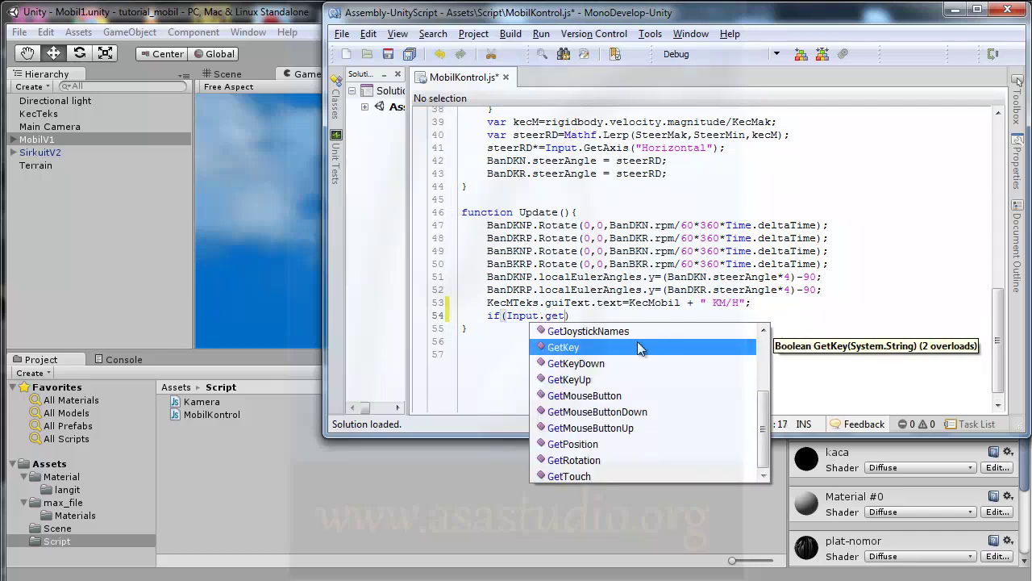
pyautogui.doubleClick(612, 345)
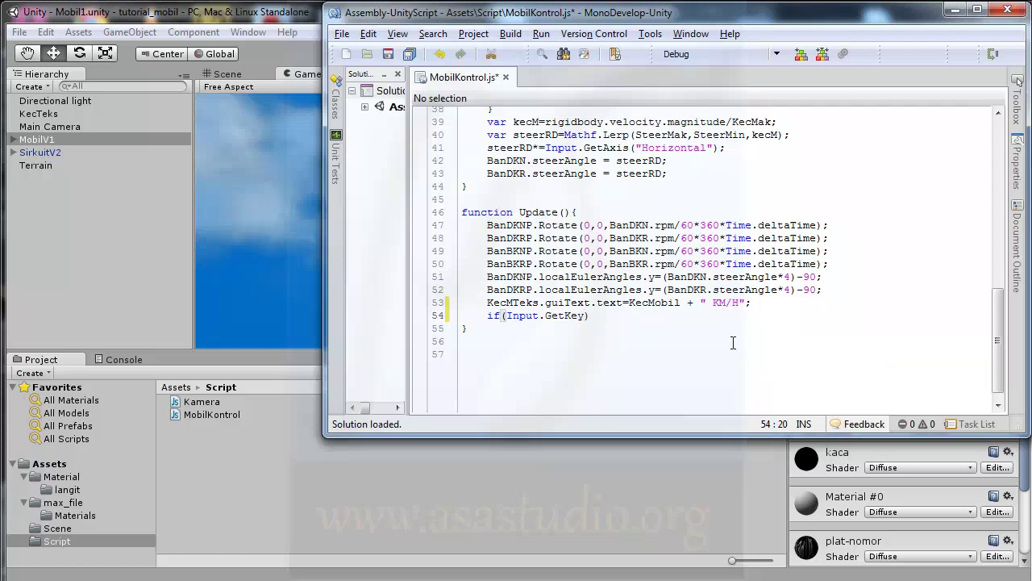
pyautogui.write('()')
pyautogui.press('Left')
pyautogui.write('"escape")')
pyautogui.write('){')
pyautogui.press('Return')
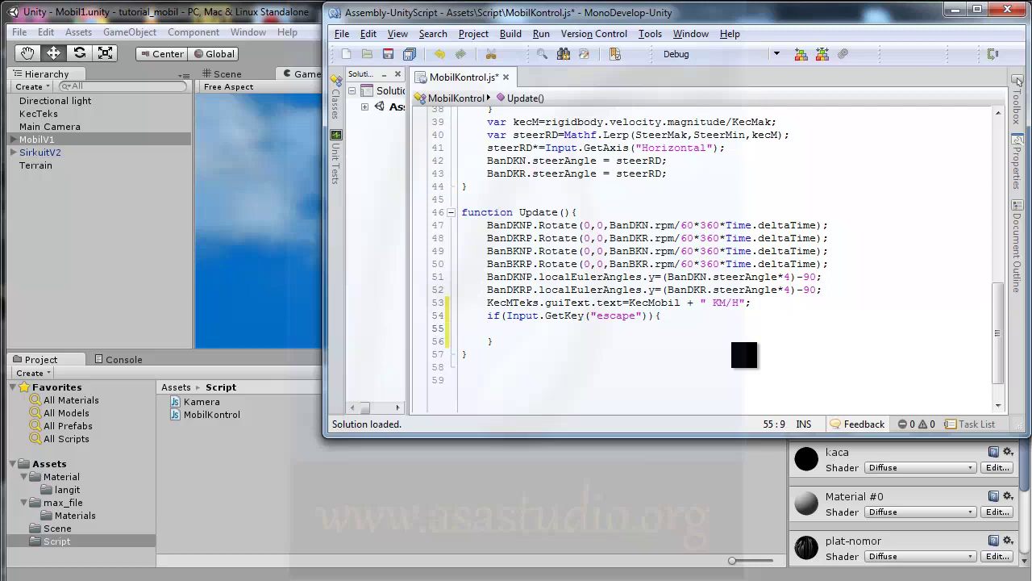
# Write Application.LoadLevel(); inside the escape block using autocomplete
pyautogui.write('Apli')
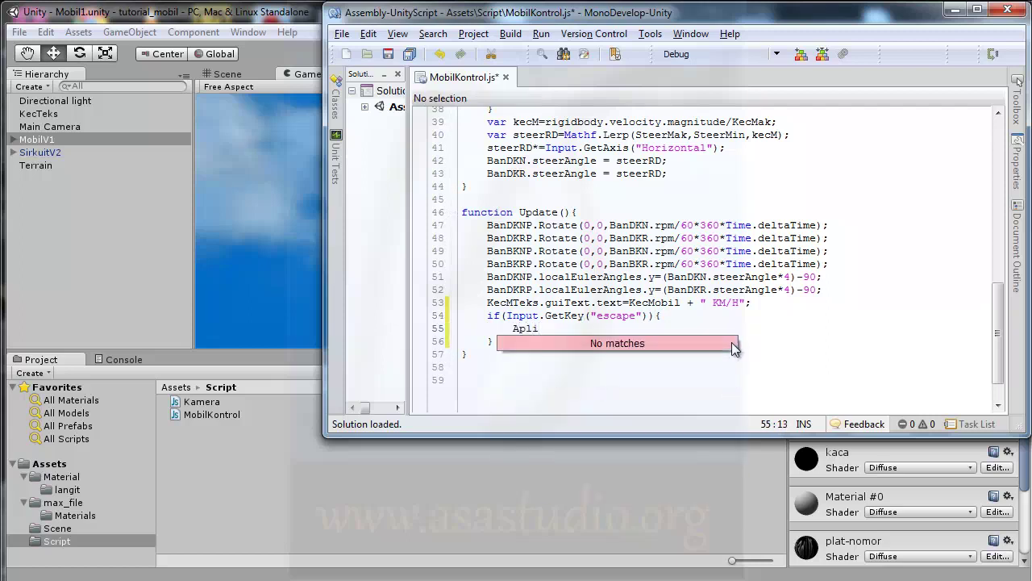
pyautogui.press('BackSpace')
pyautogui.press('BackSpace')
pyautogui.press('BackSpace')
pyautogui.press('BackSpace')
pyautogui.write('A')
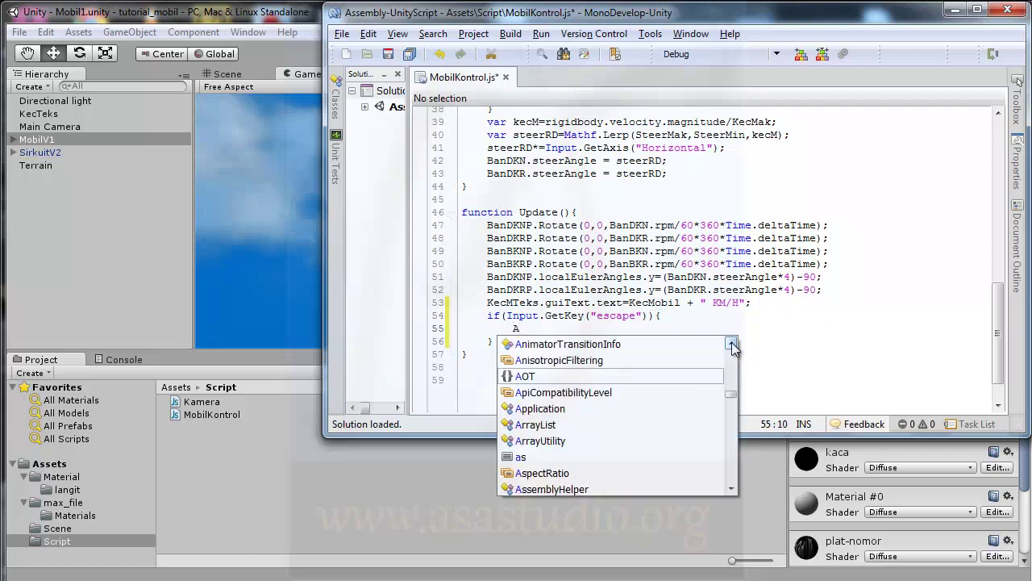
pyautogui.write('pp')
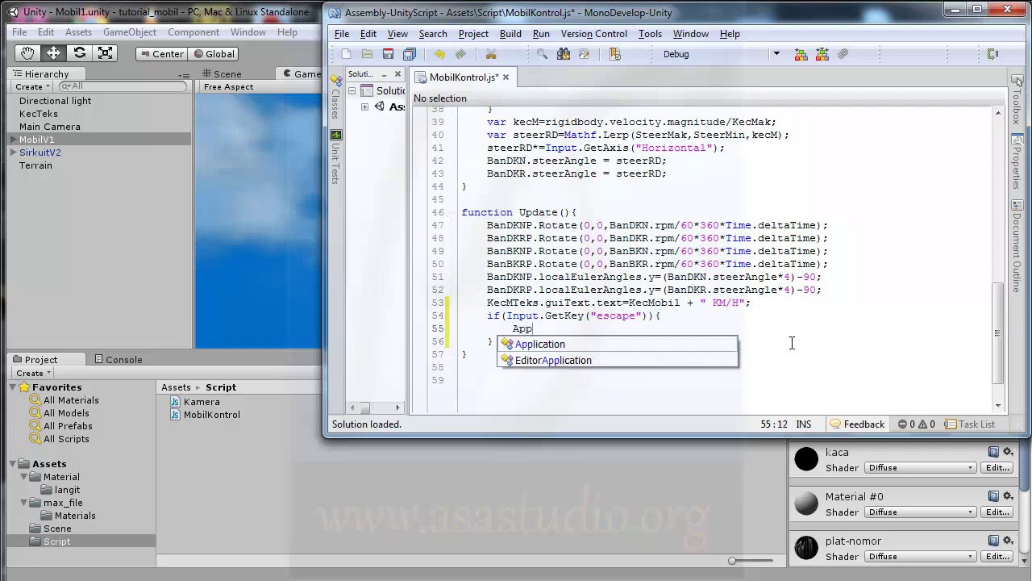
pyautogui.doubleClick(559, 344)
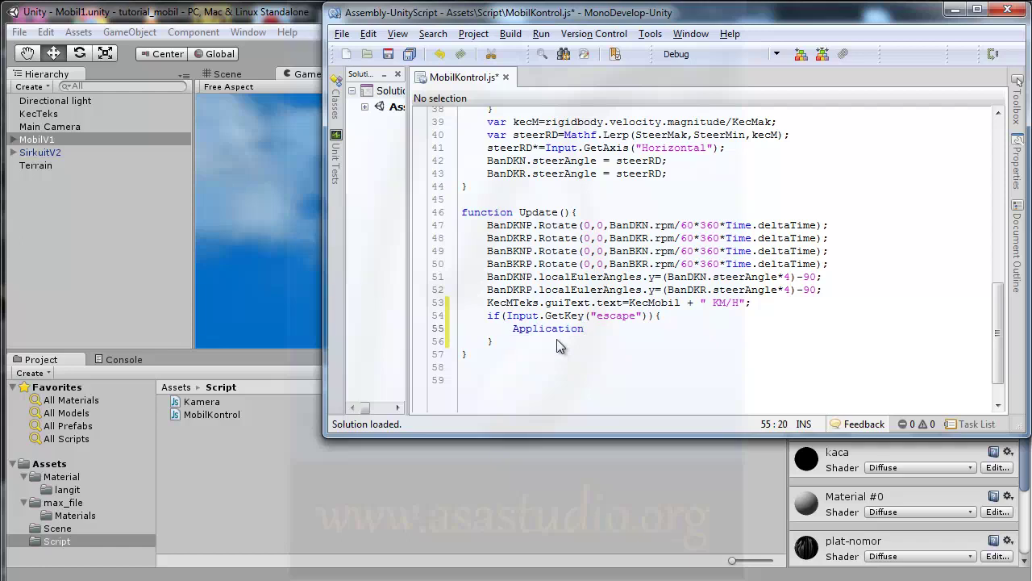
pyautogui.write('.lo')
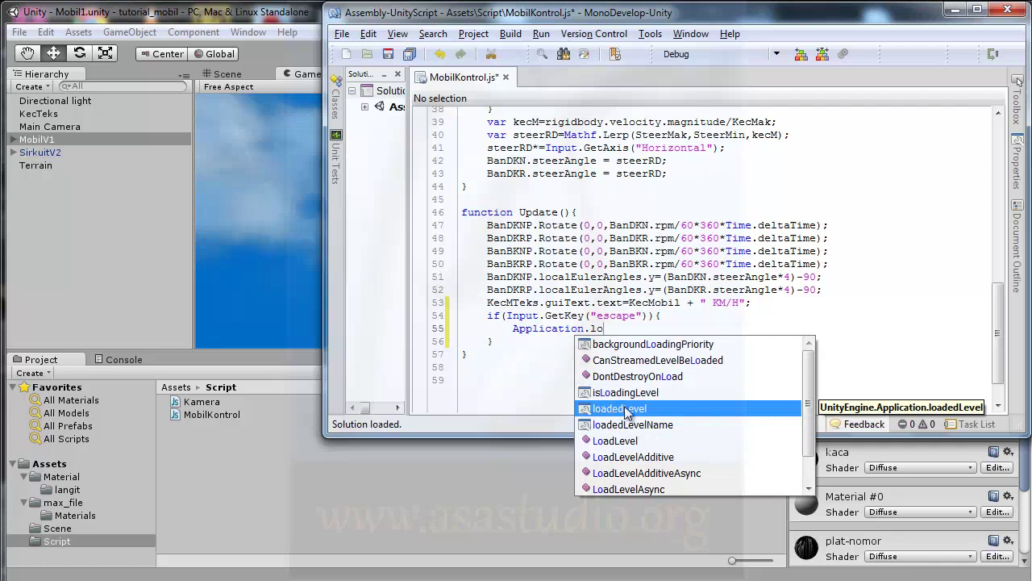
pyautogui.doubleClick(627, 441)
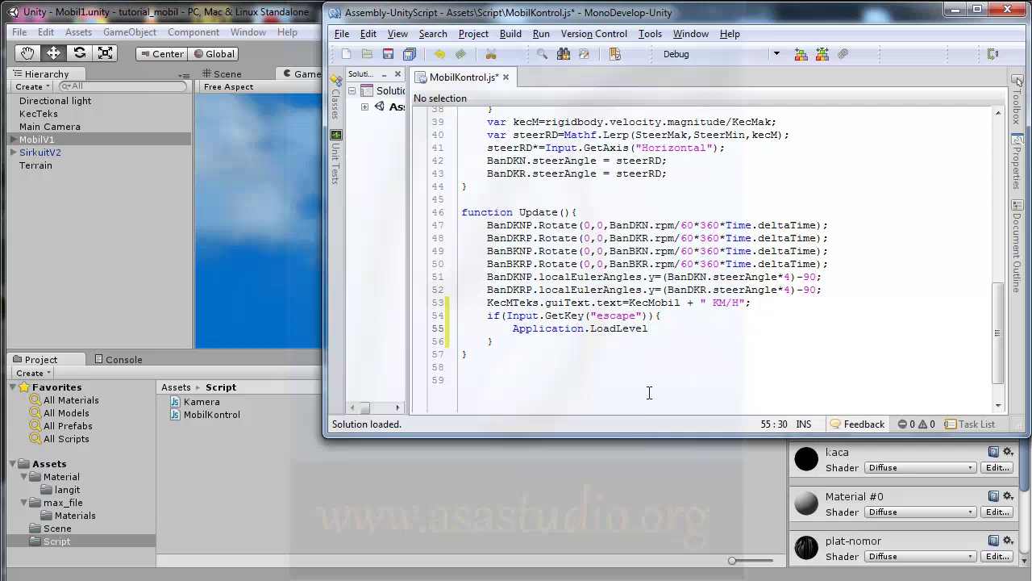
pyautogui.write('();')
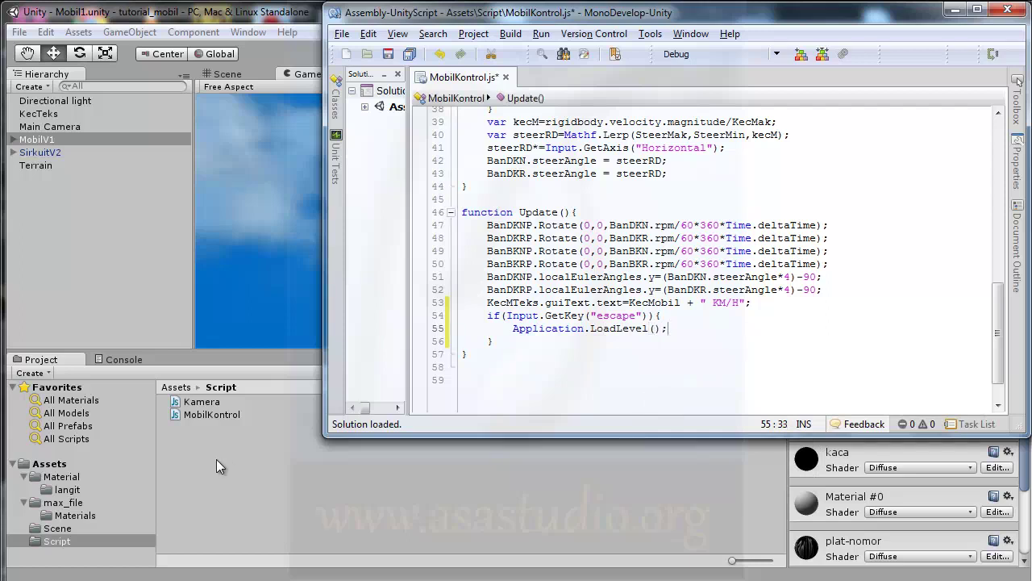
# Check the scene name in the Scene folder and pass "Mobil1" to LoadLevel
pyautogui.click(61, 530)
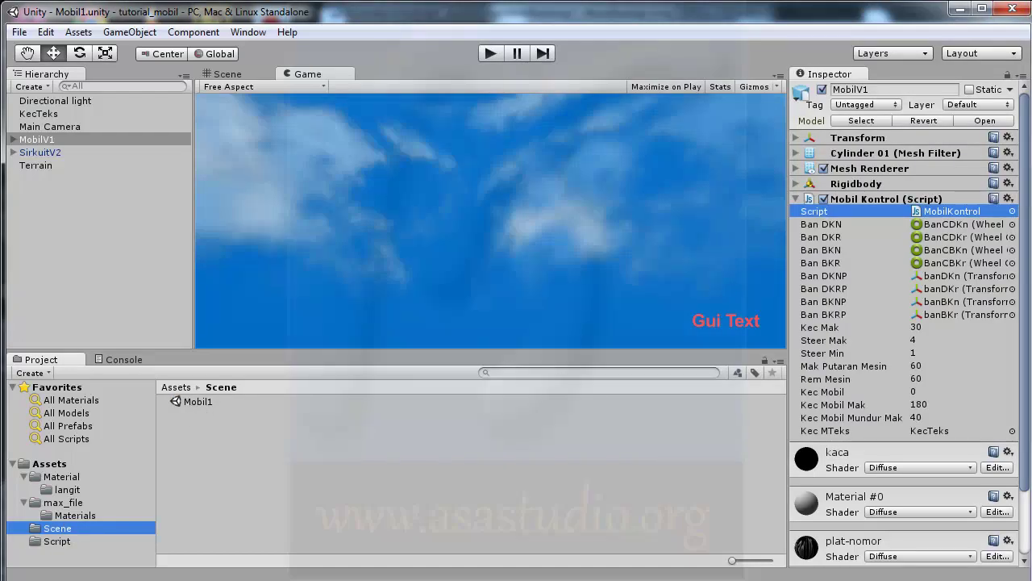
pyautogui.hotkey('alt', 'Tab')
pyautogui.click(654, 329)
pyautogui.write('"");')
pyautogui.press('Left')
pyautogui.write('Mobil1')
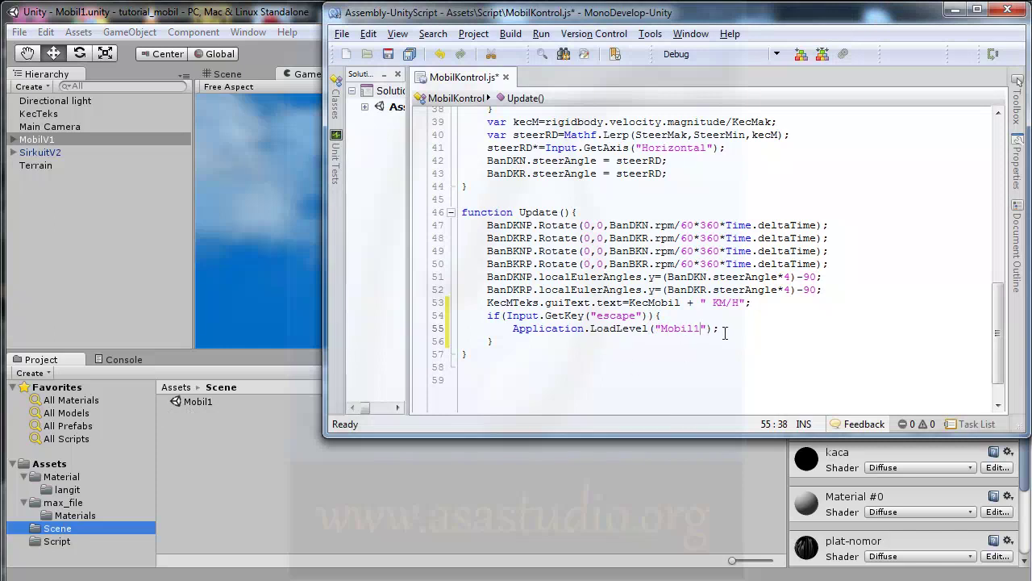
# Save all script changes, then test-drive the car in Play mode up to 34 KM/H
pyautogui.click(408, 55)
pyautogui.click(305, 19)
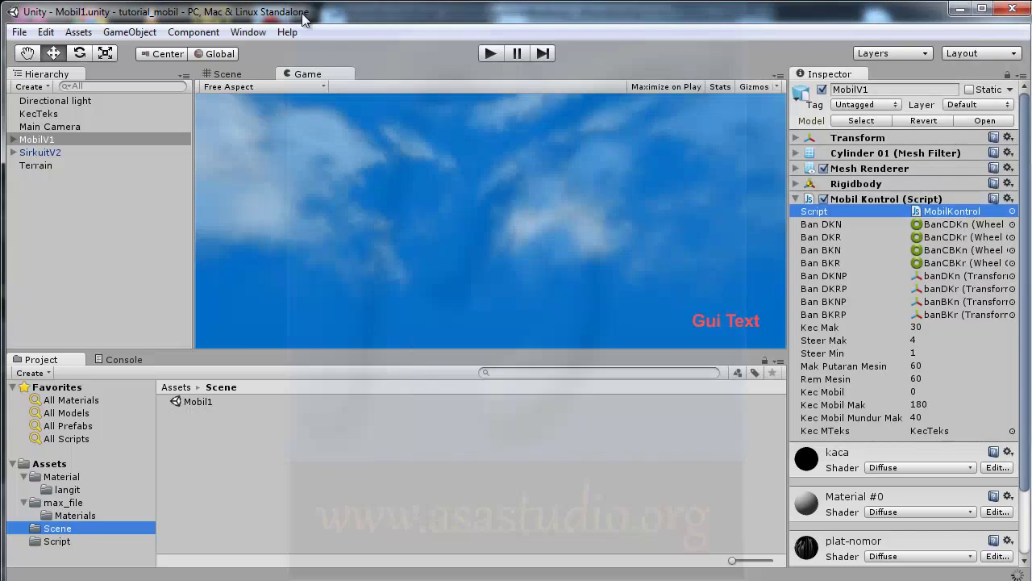
pyautogui.click(493, 52)
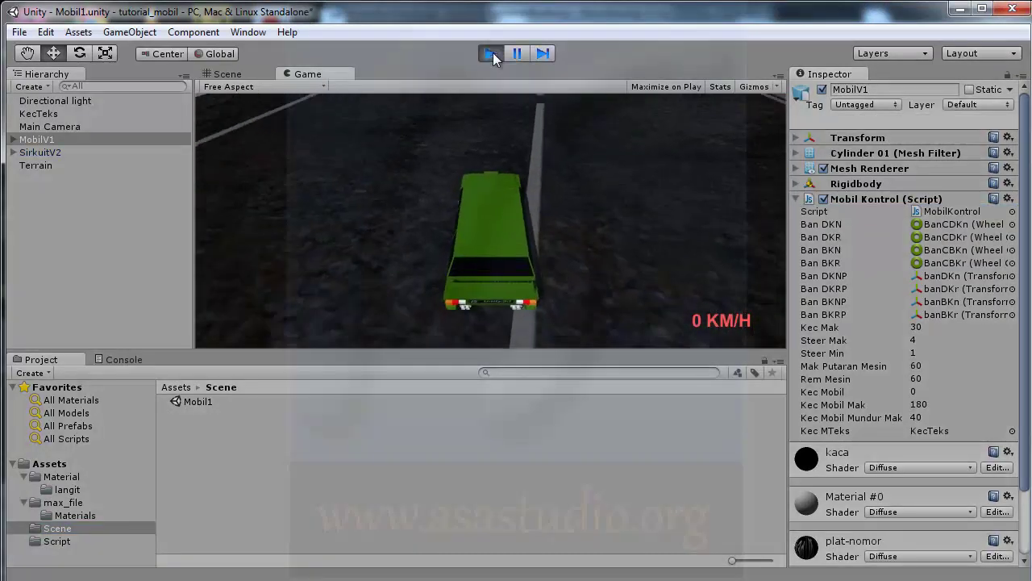
pyautogui.press('Up')
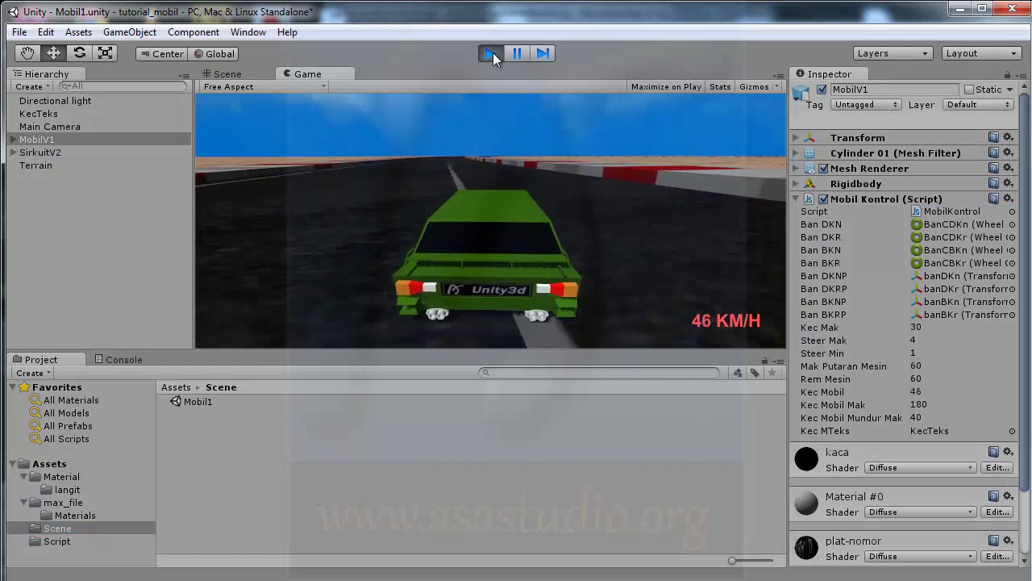
pyautogui.click(493, 52)
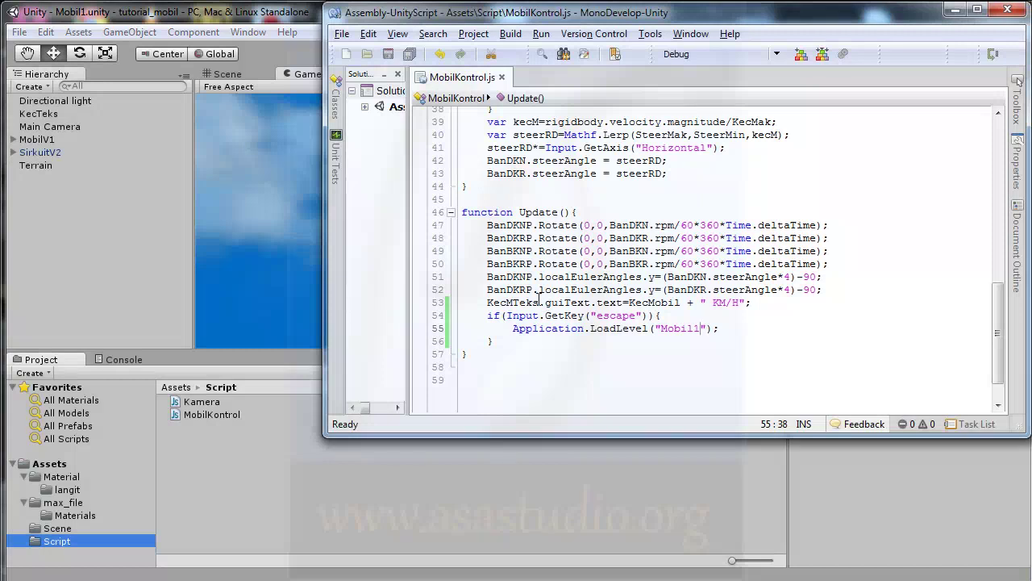
# Move the driving code from FixedUpdate (lines 24–43) into a new Kontrol() function below Update()
pyautogui.scroll(-1, 1006, 339)
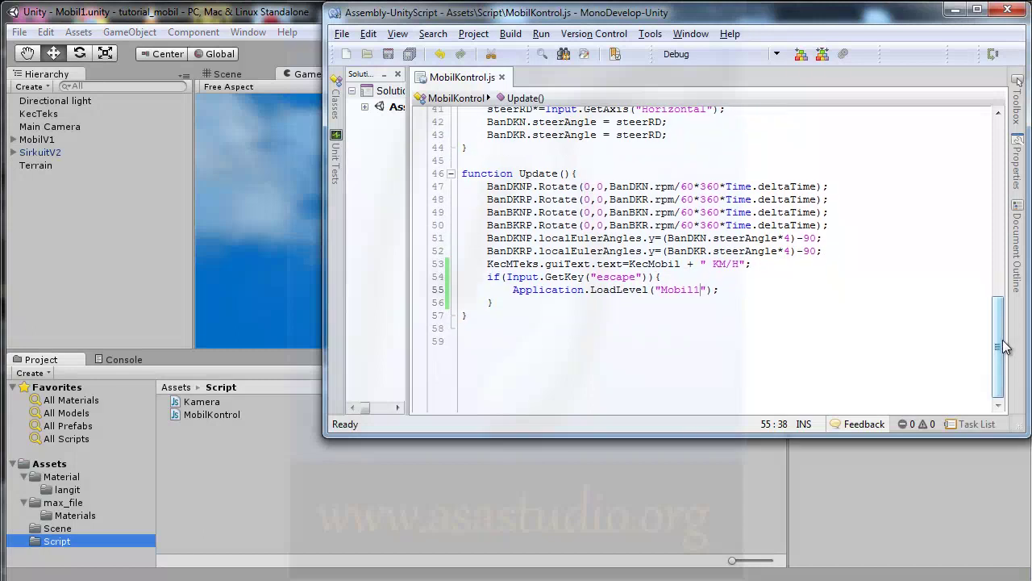
pyautogui.moveTo(1006, 346); pyautogui.dragTo(1005, 217)
pyautogui.moveTo(1004, 216); pyautogui.dragTo(1006, 254)
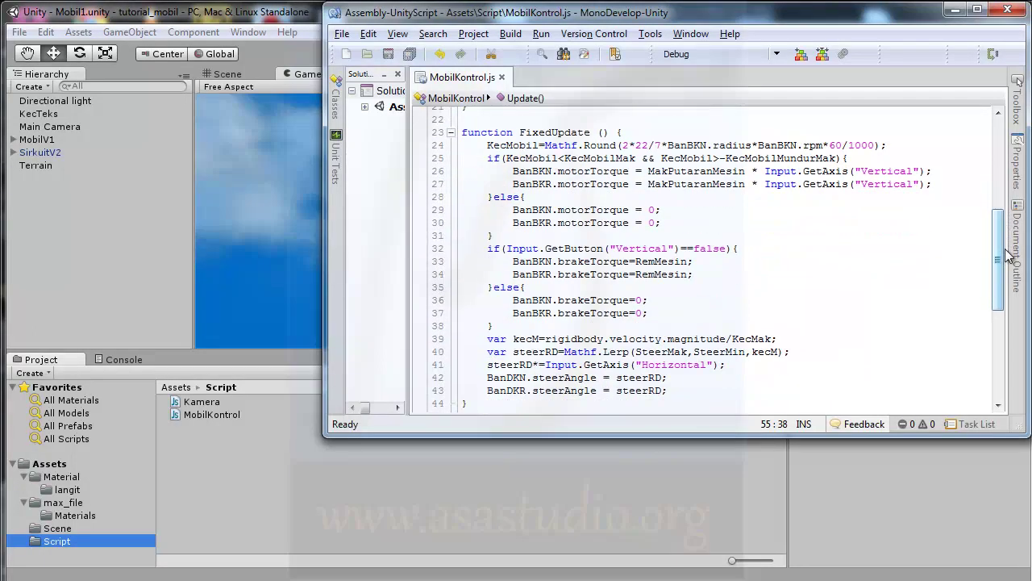
pyautogui.moveTo(1005, 255); pyautogui.dragTo(1006, 255)
pyautogui.moveTo(680, 391); pyautogui.dragTo(419, 145)
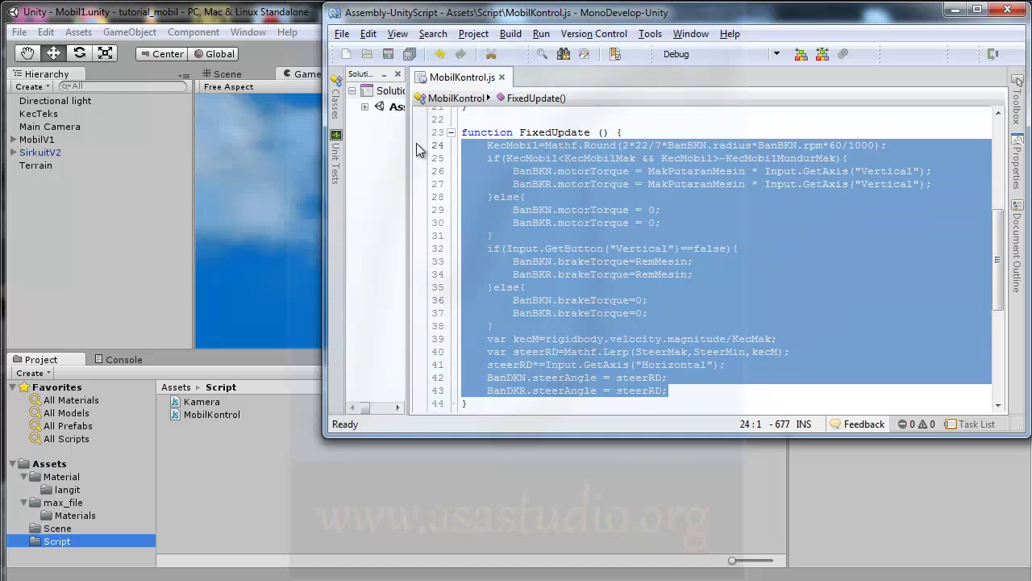
pyautogui.press('Delete')
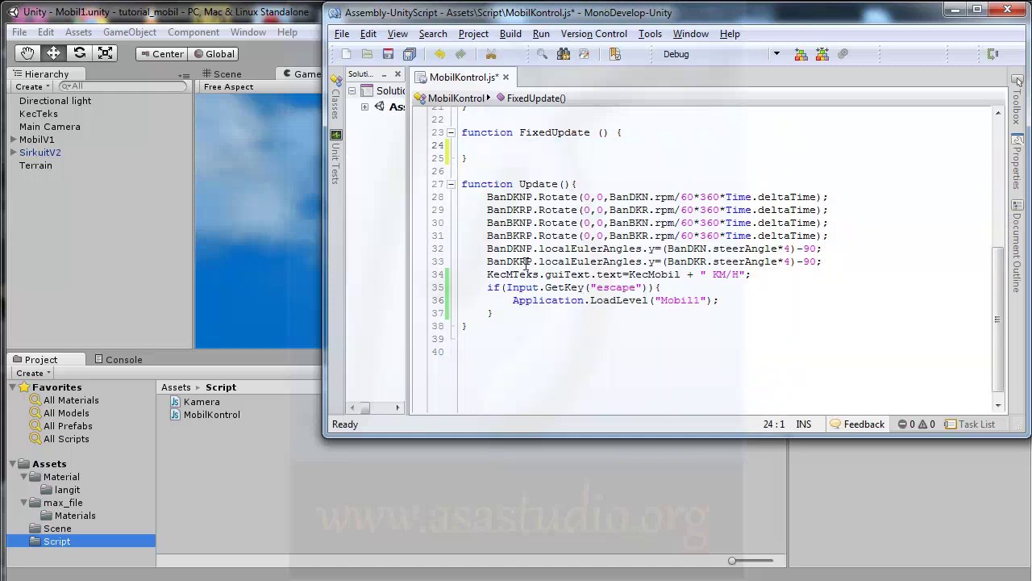
pyautogui.click(463, 350)
pyautogui.write('function')
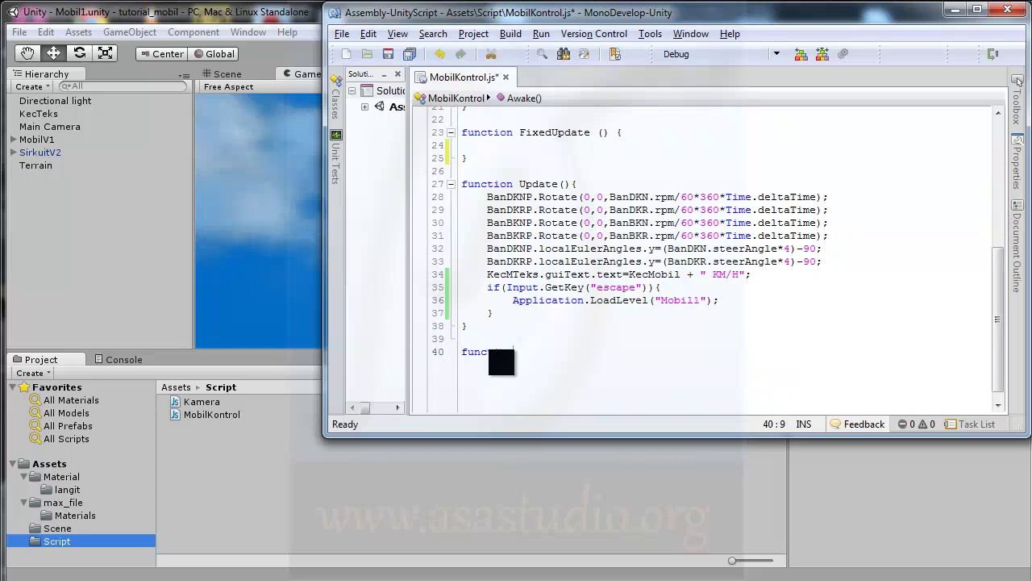
pyautogui.write(' Kontrol()')
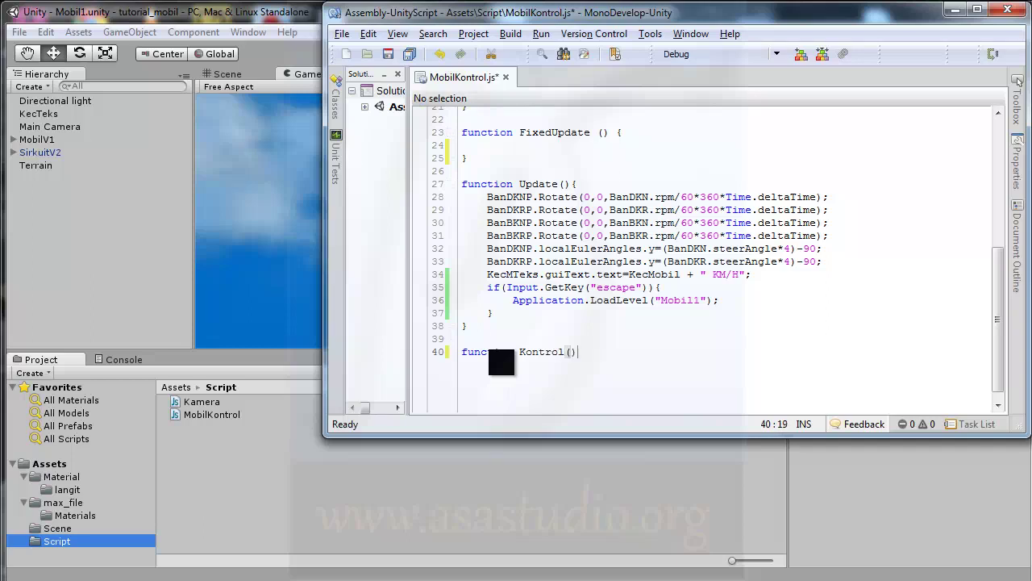
pyautogui.write('{')
pyautogui.press('Return')
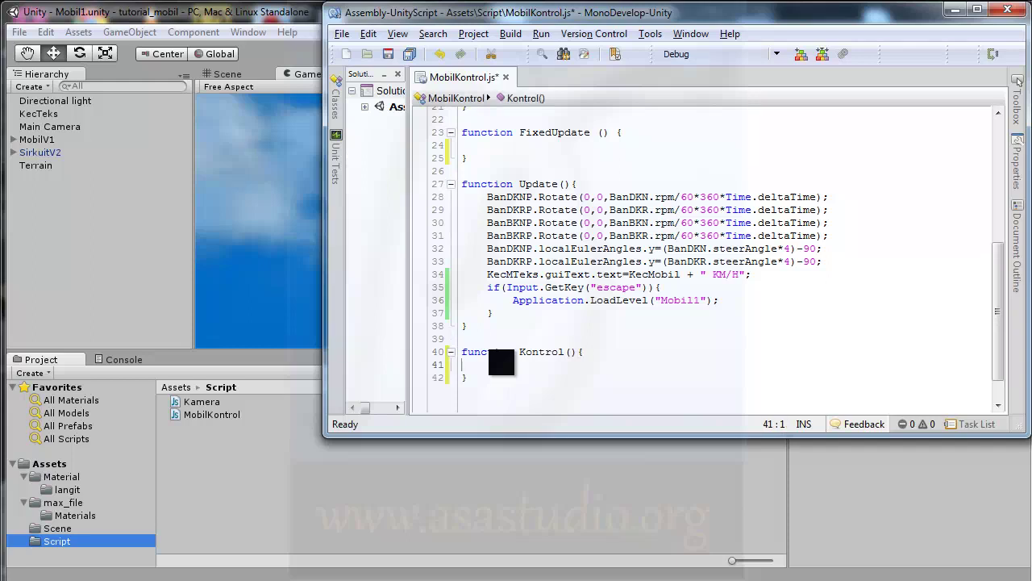
pyautogui.write('KecMobil=Mathf.Round(2*22/7*BanBKN.radius*BanBKN.rpm*60/1000); \tif(KecMobil<KecMobilMak && KecMobil>-KecMobilMundurMak){ \t\tBanBKN.motorTorque = MakPutaranMesin * Input.GetAxis("Vertical"); \t\tBanBKR.motorTorque = MakPutaranMesin * Input.GetAxis("Vertical"); \t}else{ \t\tBanBKN.motorTorque = 0; \t\tBanBKR.motorTorque = 0; \t} \tif(Input.GetButton("Vertical")==false){ \t\tBanBKN.brakeTorque=RemMesin; \t\tBanBKR.brakeTorque=RemMesin; \t}else{ \t\tBanBKN.brakeTorque=0; \t\tBanBKR.brakeTorque=0; \t} \tvar kecM=rigidbody.velocity.magnitude/KecMak; \tvar steerRD=Mathf.Lerp(SteerMak,SteerMin,kecM); \tsteerRD*=Input.GetAxis("Horizontal"); \tBanDKN.steerAngle = steerRD; \tBanDKR.steerAngle = steerRD;')
# Call Kontrol(); inside FixedUpdate and save MobilKontrol.js
pyautogui.scroll(5, 527, 329)
pyautogui.scroll(2, 527, 329)
pyautogui.click(498, 179)
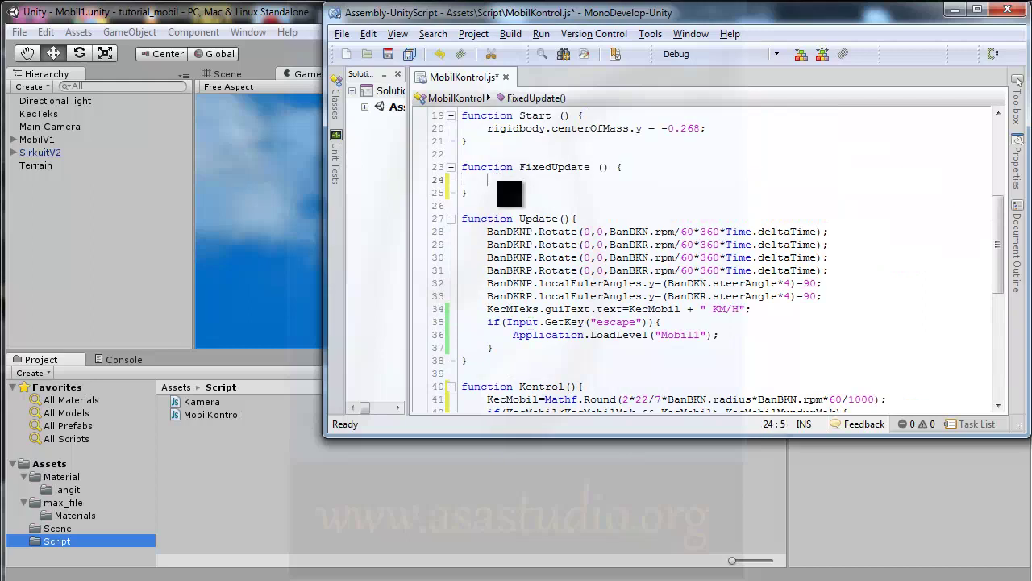
pyautogui.write('Kontrol()')
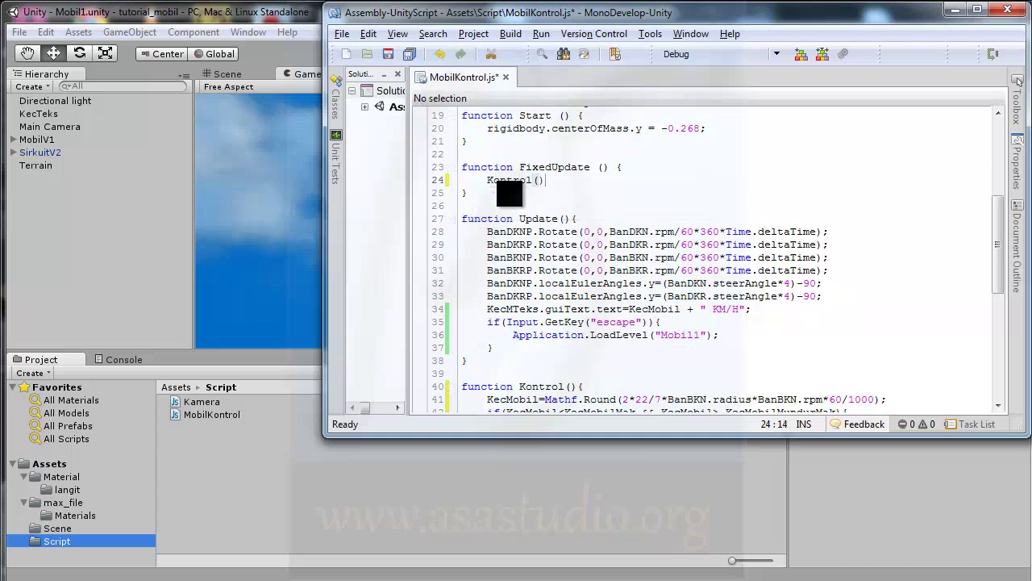
pyautogui.write(';')
pyautogui.click(410, 58)
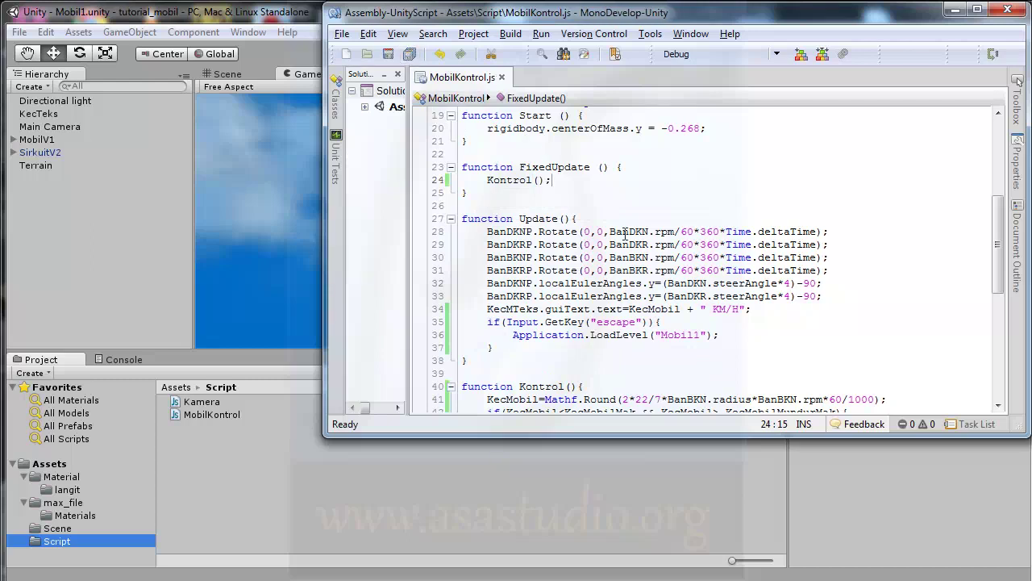
pyautogui.scroll(2, 626, 234)
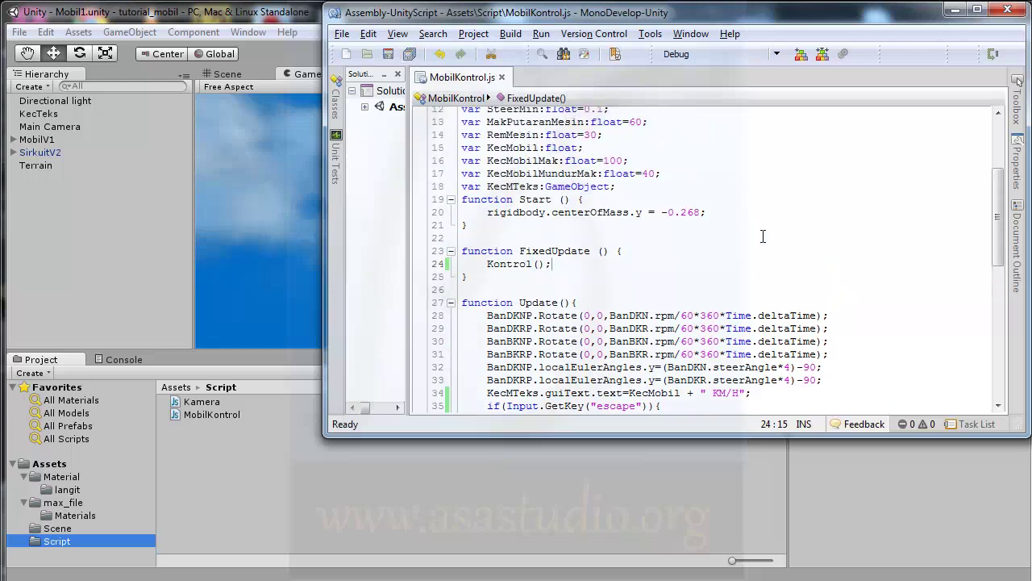
pyautogui.scroll(-3, 763, 237)
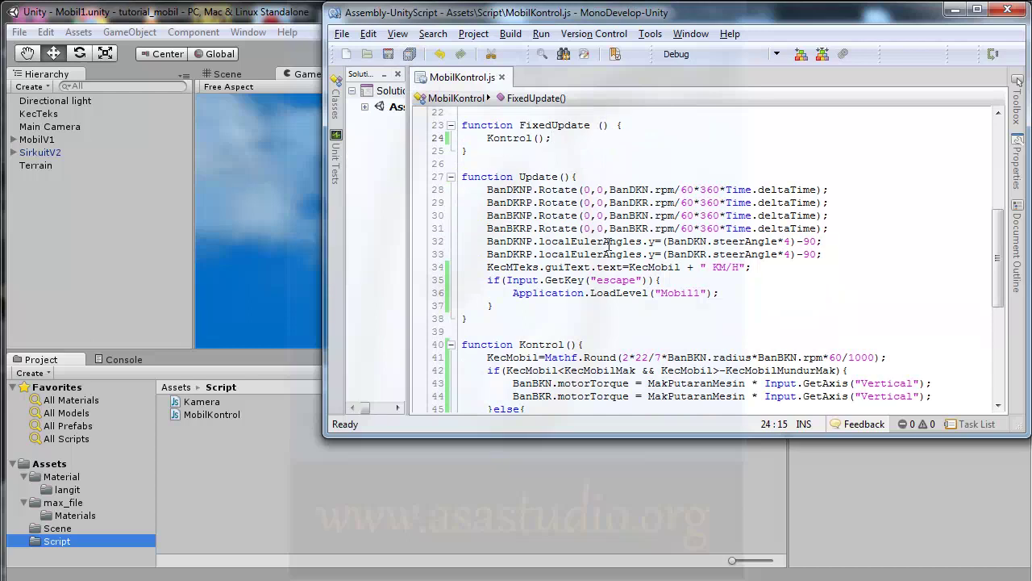
pyautogui.scroll(-4, 608, 244)
pyautogui.scroll(-3, 612, 248)
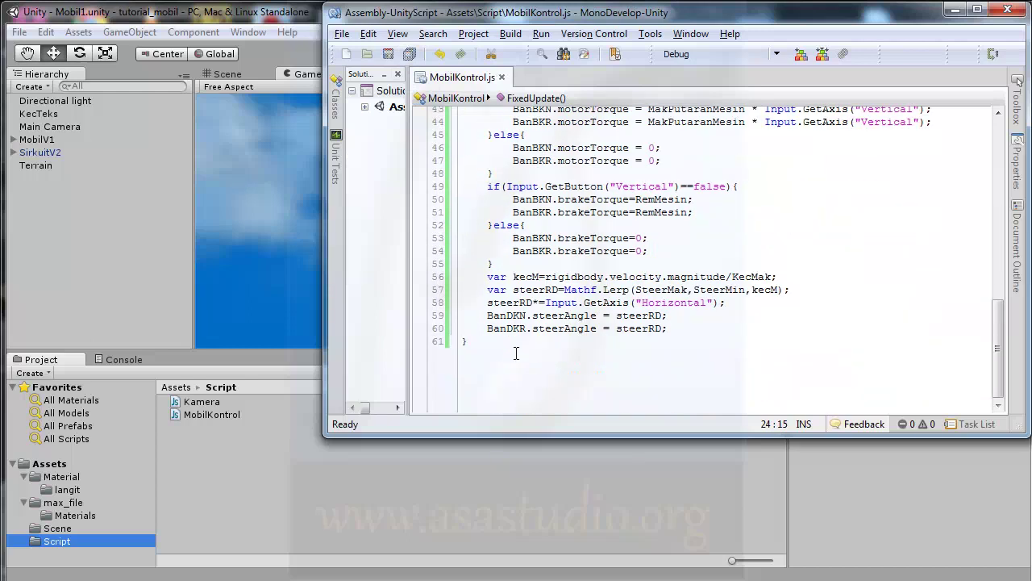
pyautogui.scroll(6, 526, 179)
pyautogui.scroll(4, 526, 179)
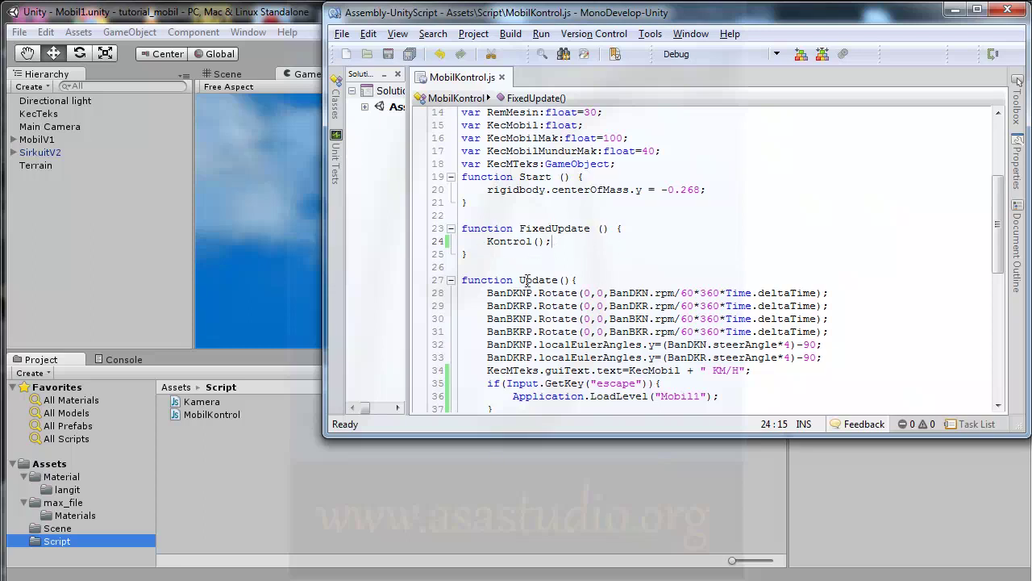
pyautogui.scroll(-2, 597, 360)
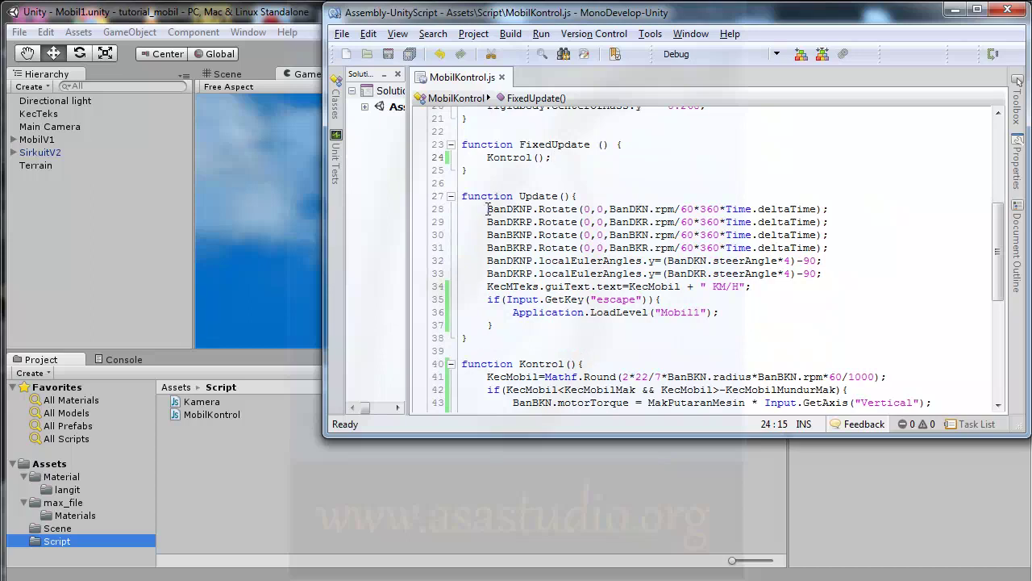
pyautogui.moveTo(488, 209); pyautogui.dragTo(515, 334)
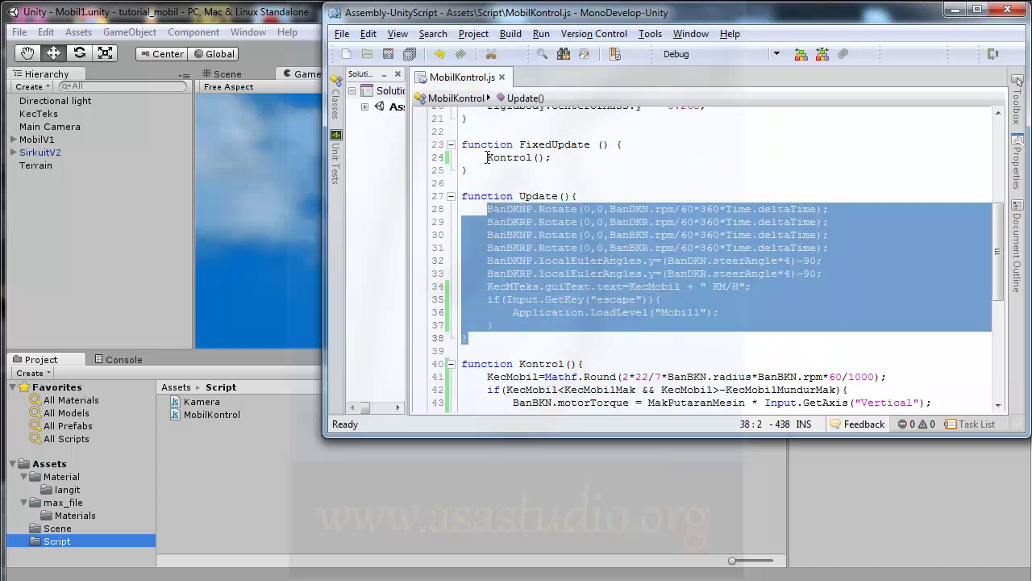
pyautogui.moveTo(487, 157); pyautogui.dragTo(563, 157)
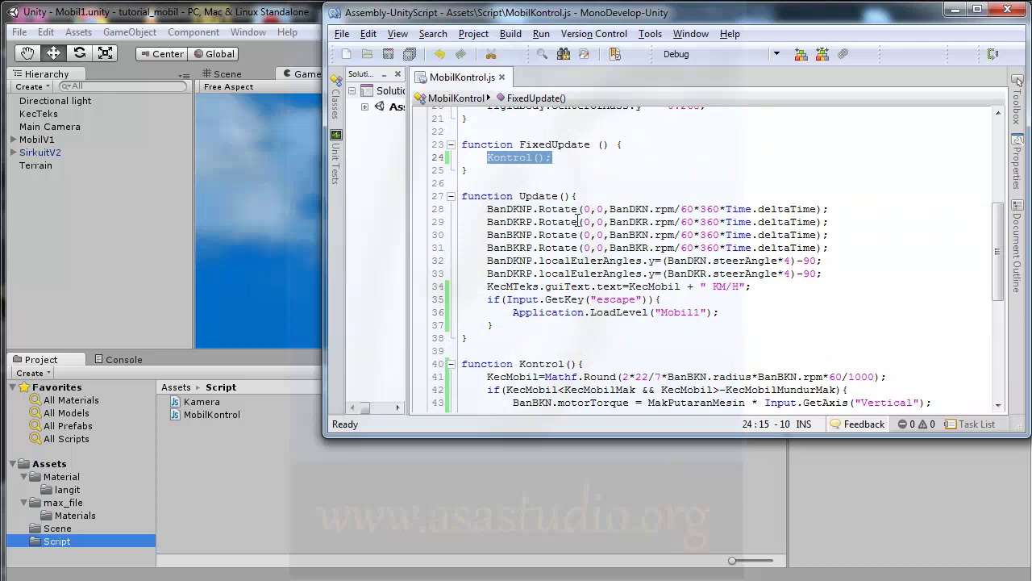
pyautogui.scroll(-2, 579, 219)
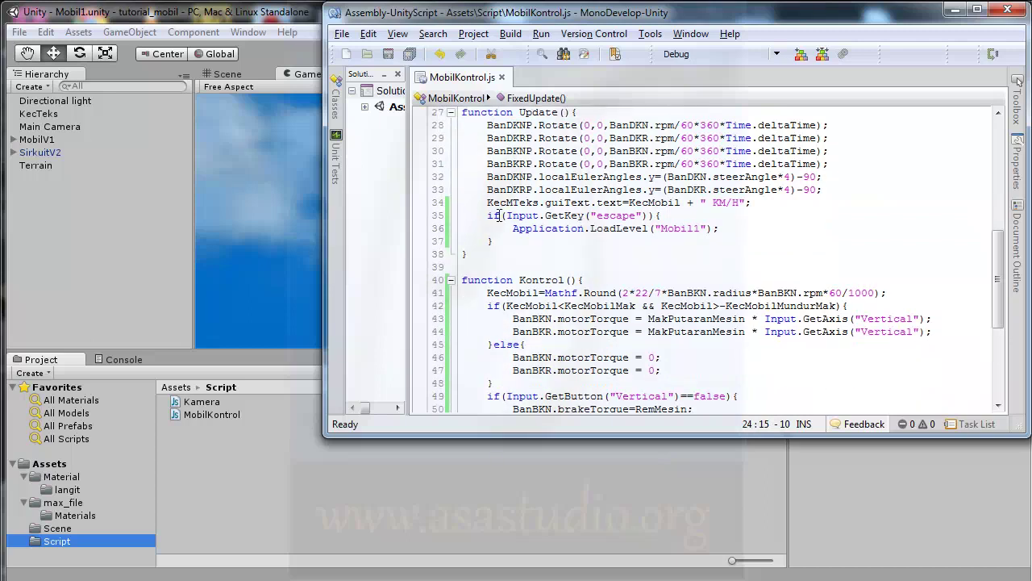
pyautogui.scroll(-4, 525, 282)
pyautogui.scroll(-2, 525, 282)
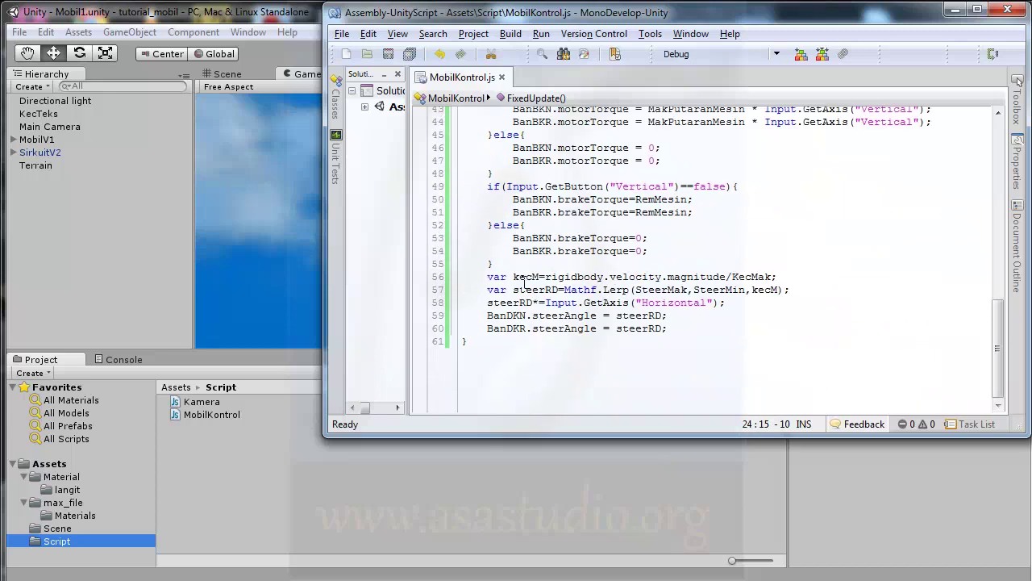
# Declare an empty function GameRestart(){ after Kontrol() at the end of the script
pyautogui.click(484, 344)
pyautogui.press('Return')
pyautogui.press('Return')
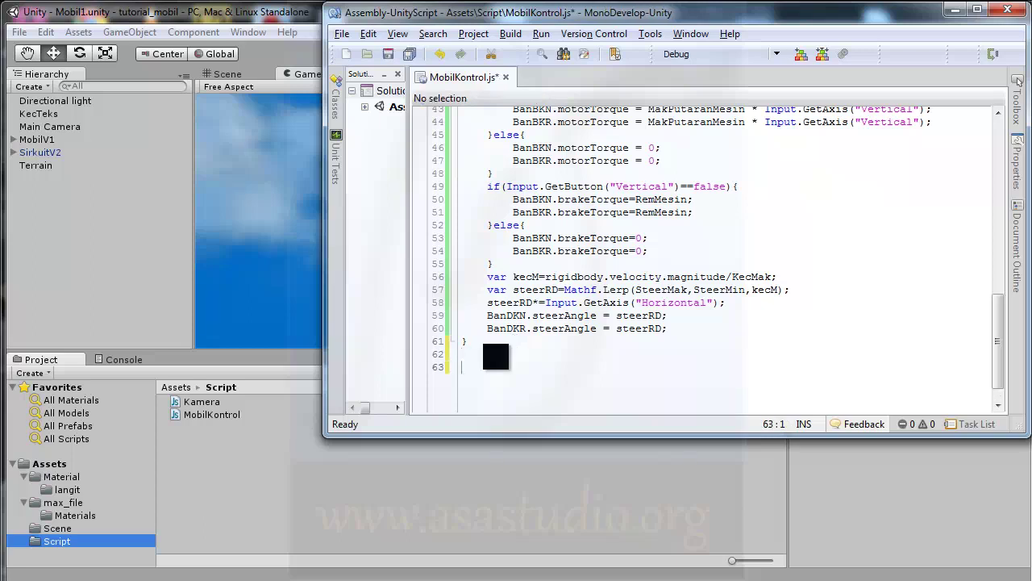
pyautogui.write('function Re')
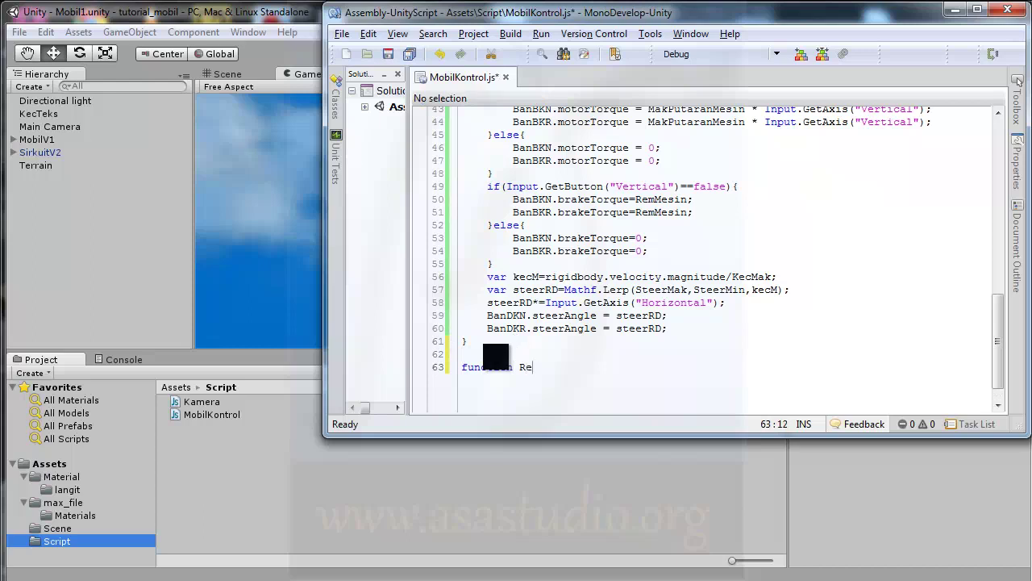
pyautogui.hotkey('shift', 'Left')
pyautogui.hotkey('shift', 'Left')
pyautogui.press('Right')
pyautogui.write('GameRe')
pyautogui.write('start(')
pyautogui.write('){')
pyautogui.press('Return')
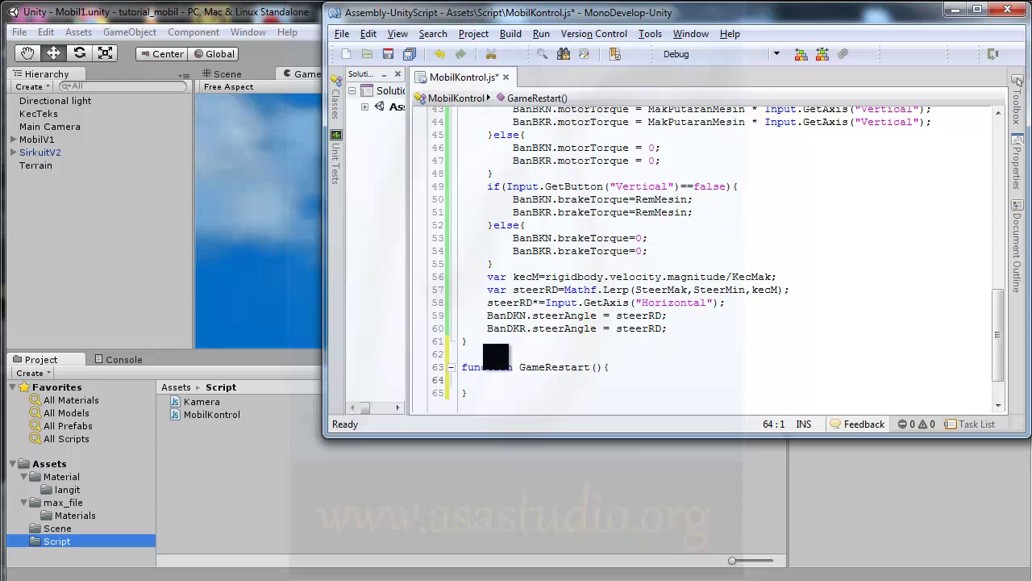
pyautogui.scroll(2, 586, 317)
# Cut the escape-key reload block out of Update and paste it into GameRestart()
pyautogui.scroll(1, 587, 317)
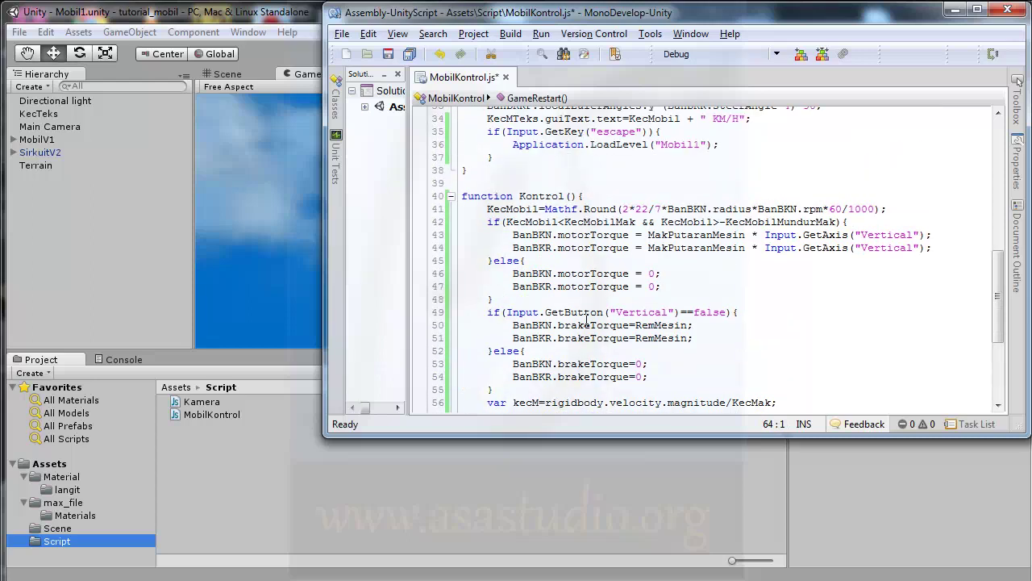
pyautogui.scroll(2, 586, 317)
pyautogui.moveTo(494, 201); pyautogui.dragTo(445, 174)
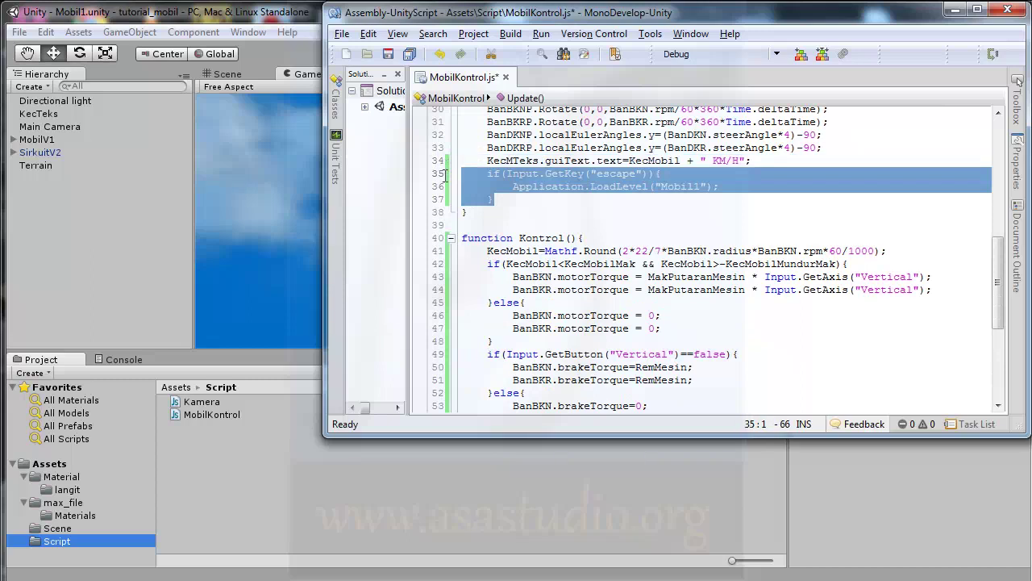
pyautogui.hotkey('ctrl', 'x')
pyautogui.scroll(-5, 555, 280)
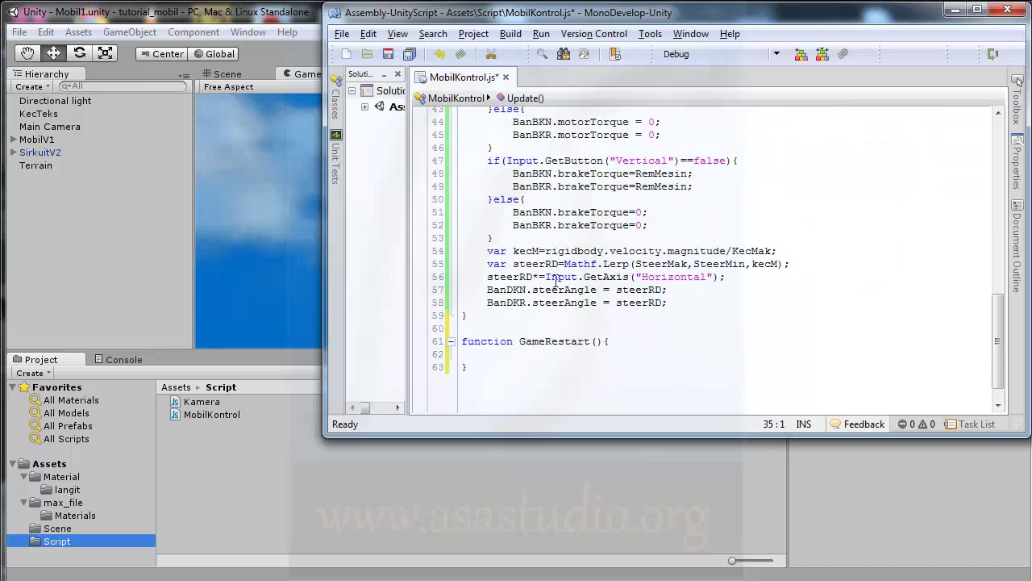
pyautogui.click(485, 328)
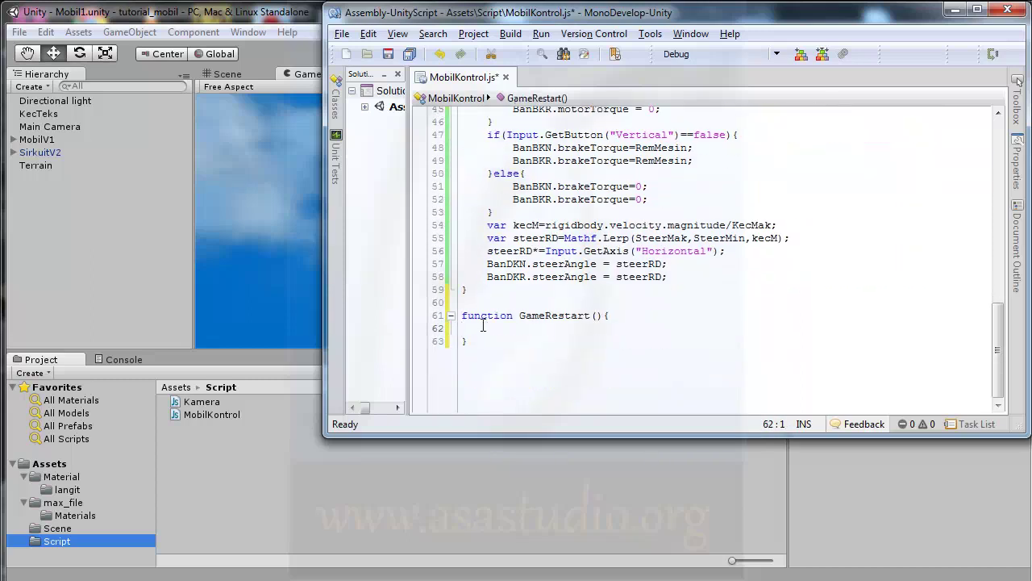
pyautogui.hotkey('ctrl', 'v')
# Call GameRestart() on the emptied line in Update
pyautogui.scroll(2, 578, 325)
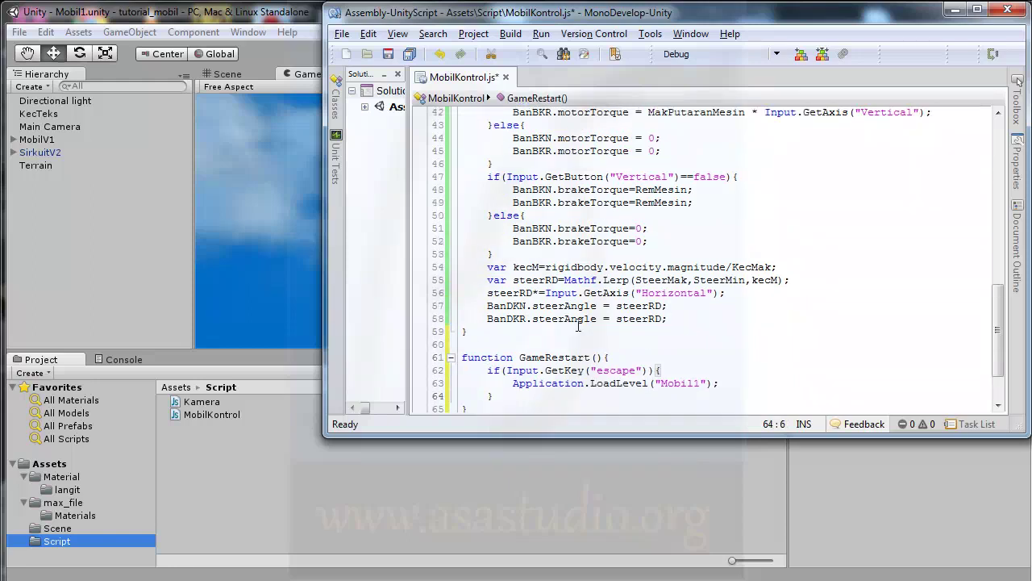
pyautogui.scroll(4, 579, 325)
pyautogui.scroll(3, 579, 325)
pyautogui.click(501, 316)
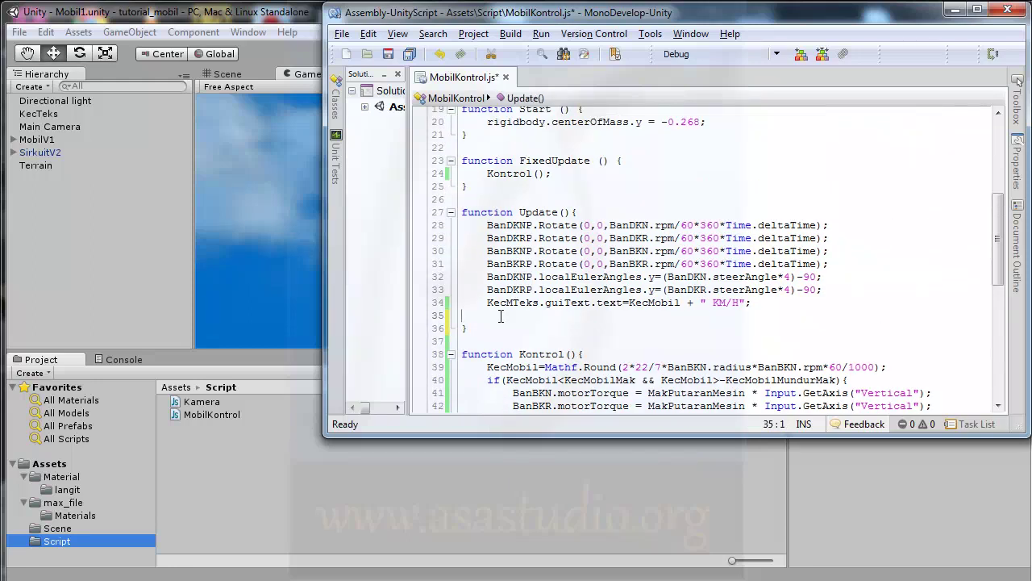
pyautogui.press('Tab')
pyautogui.write('Game')
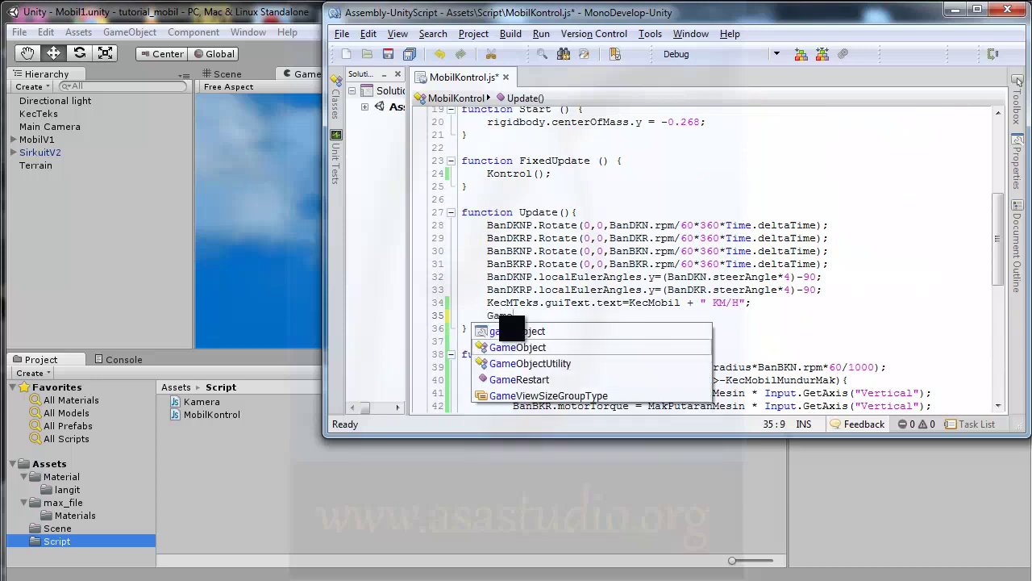
pyautogui.write('Re')
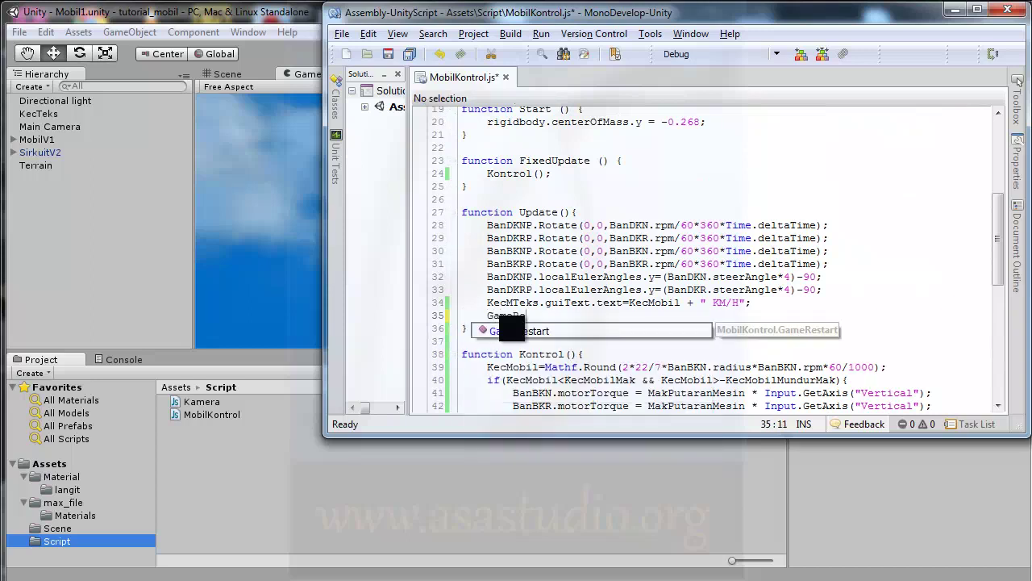
pyautogui.write('start')
pyautogui.write('(')
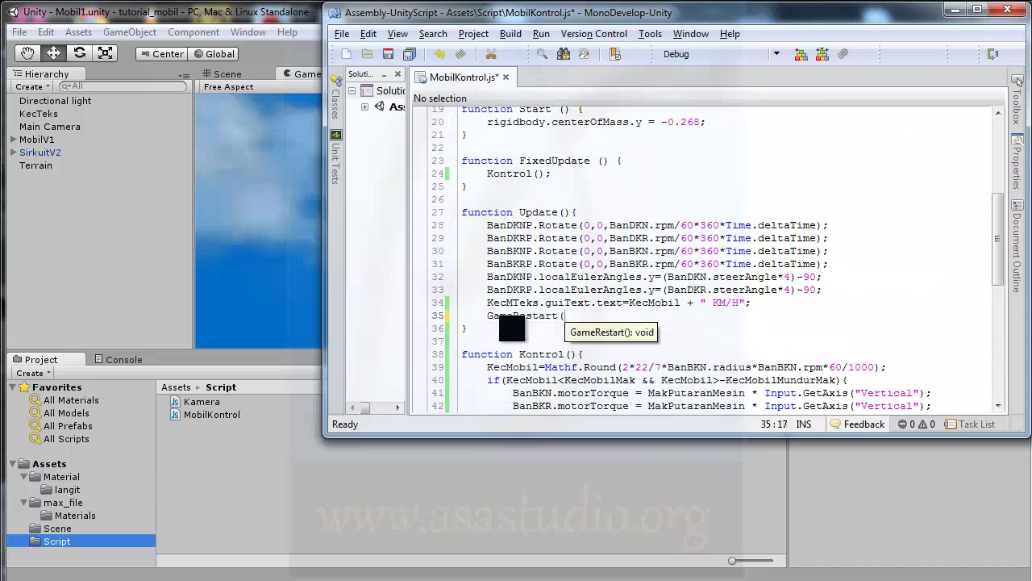
pyautogui.write(');')
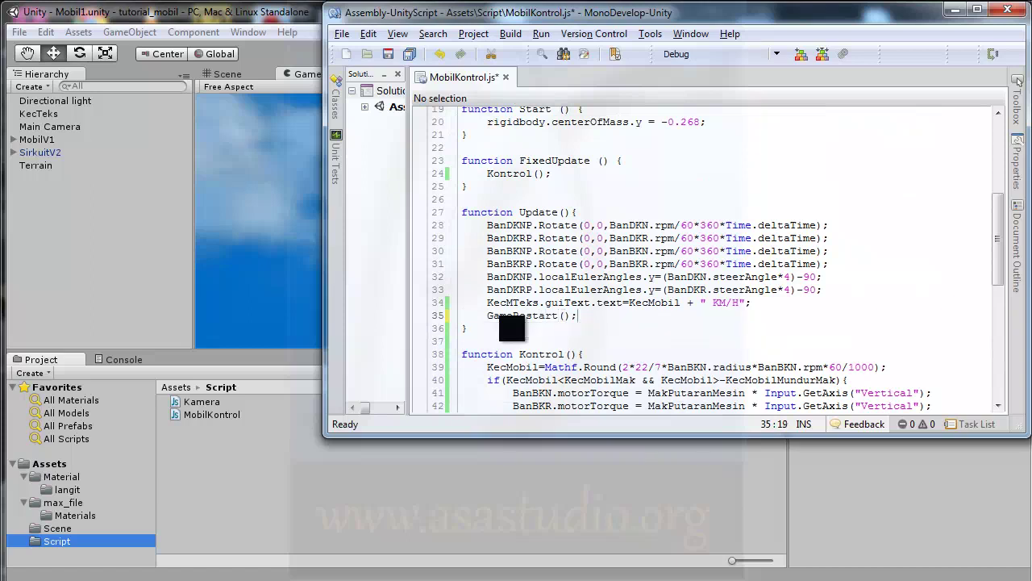
# Save the script, check the Console for errors, then play the car game and switch camera view
pyautogui.click(411, 55)
pyautogui.click(224, 446)
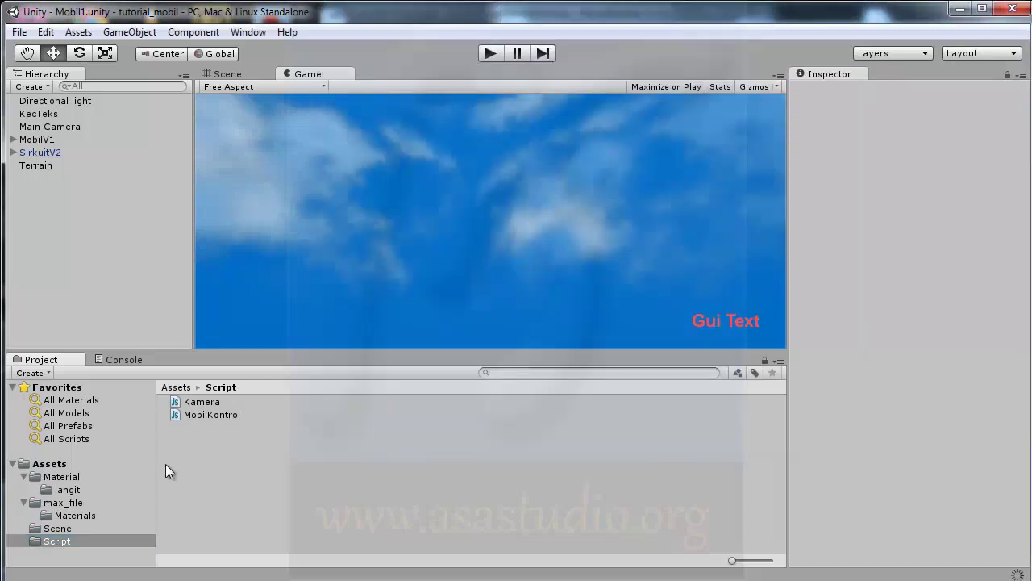
pyautogui.click(117, 360)
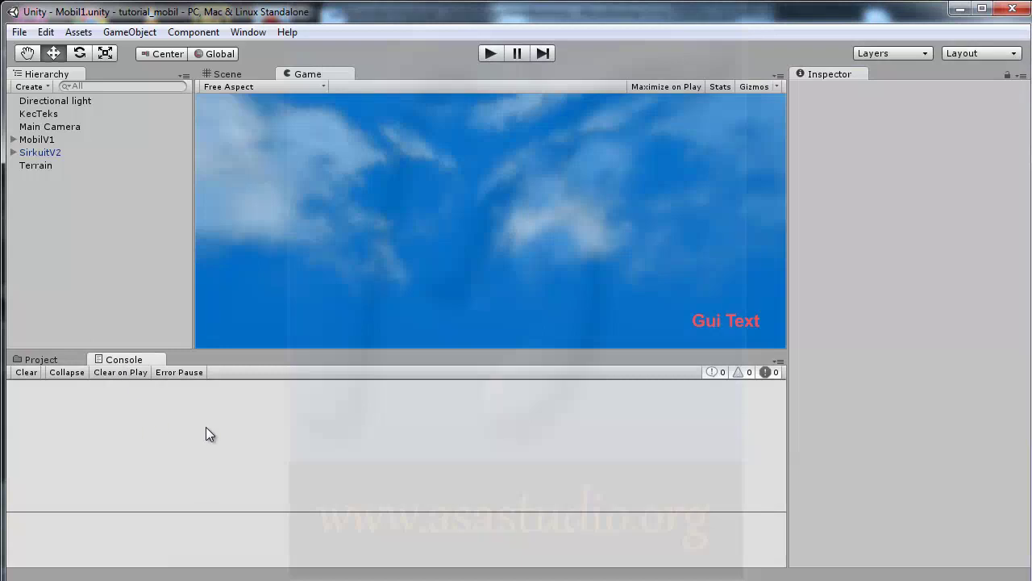
pyautogui.click(45, 359)
pyautogui.click(484, 54)
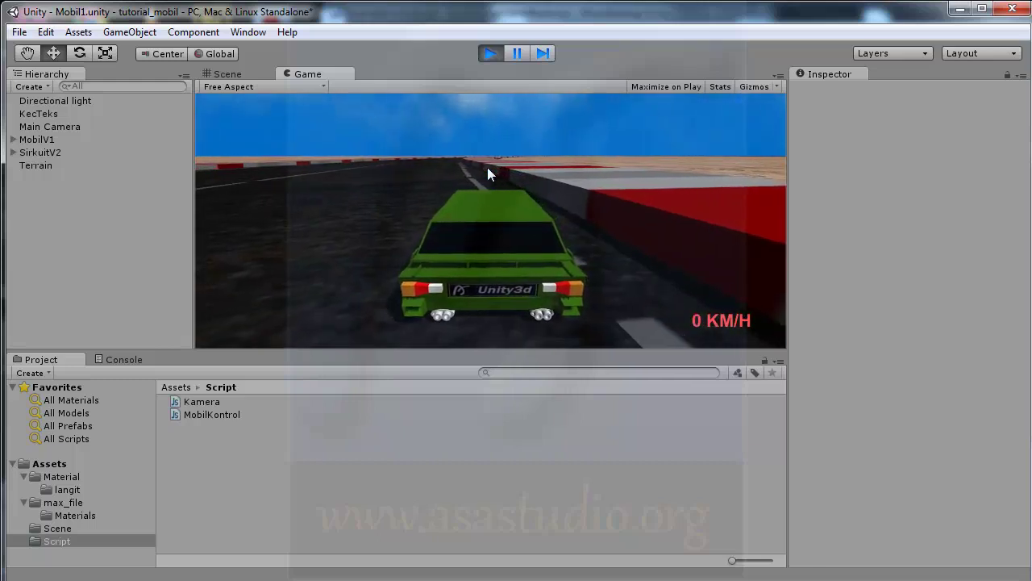
pyautogui.press('c')
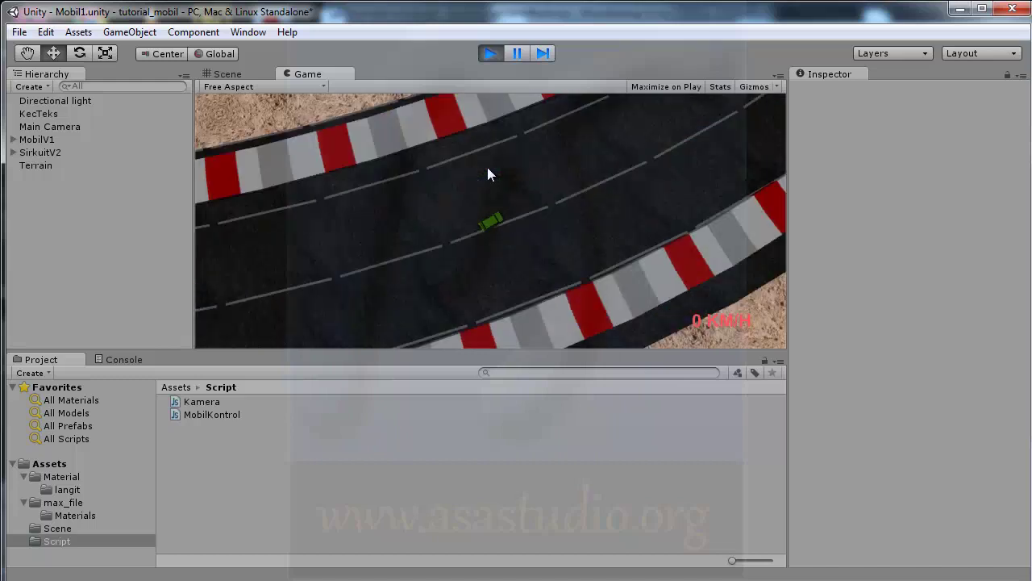